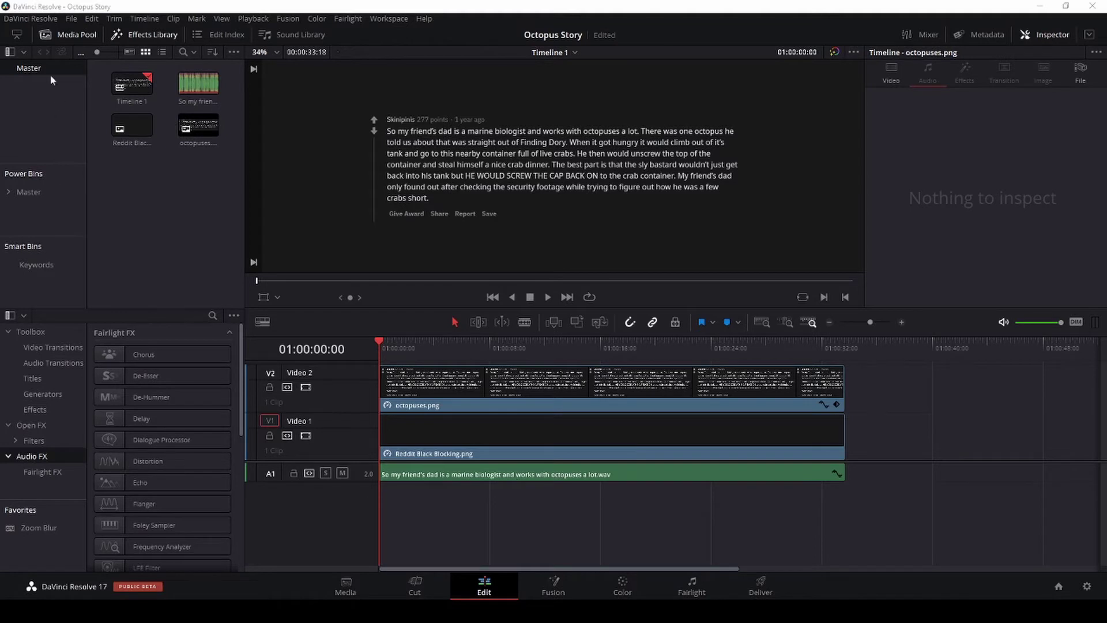
In Keyboard Customization, remove the Alt+N shortcut from Edit/Media Viewer's Go to Next Marker.
click(39, 21)
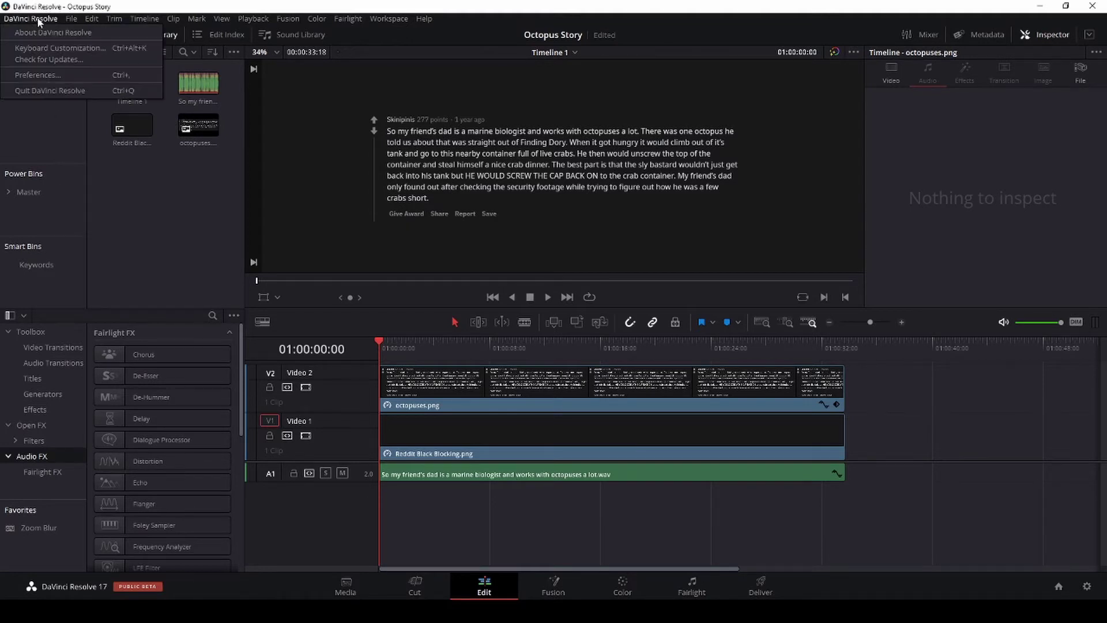
click(51, 48)
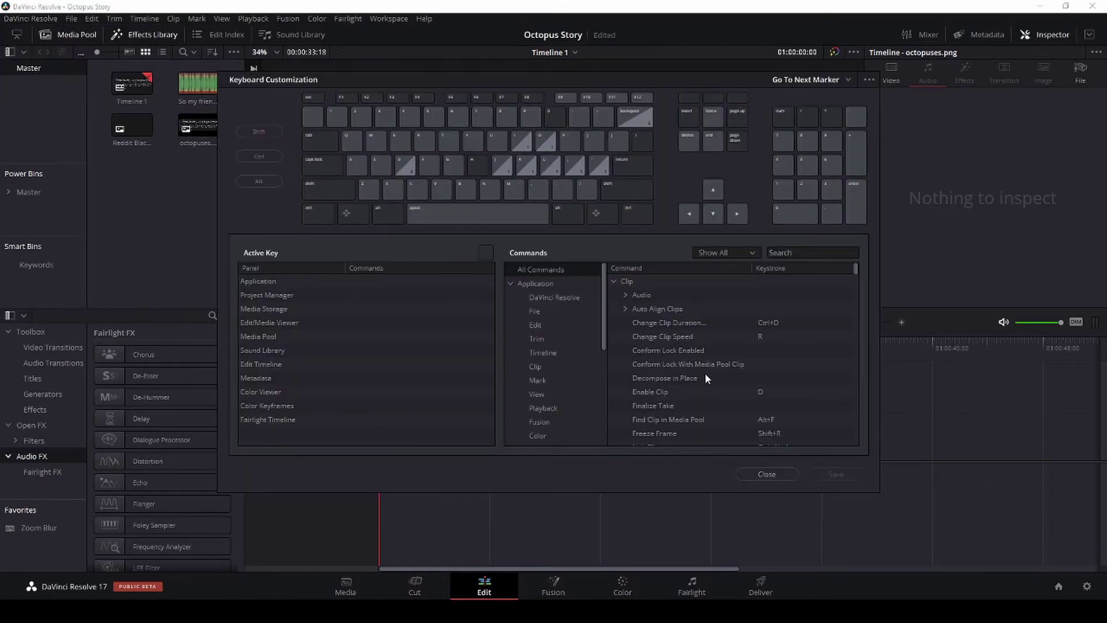
click(793, 253)
text(next marker)
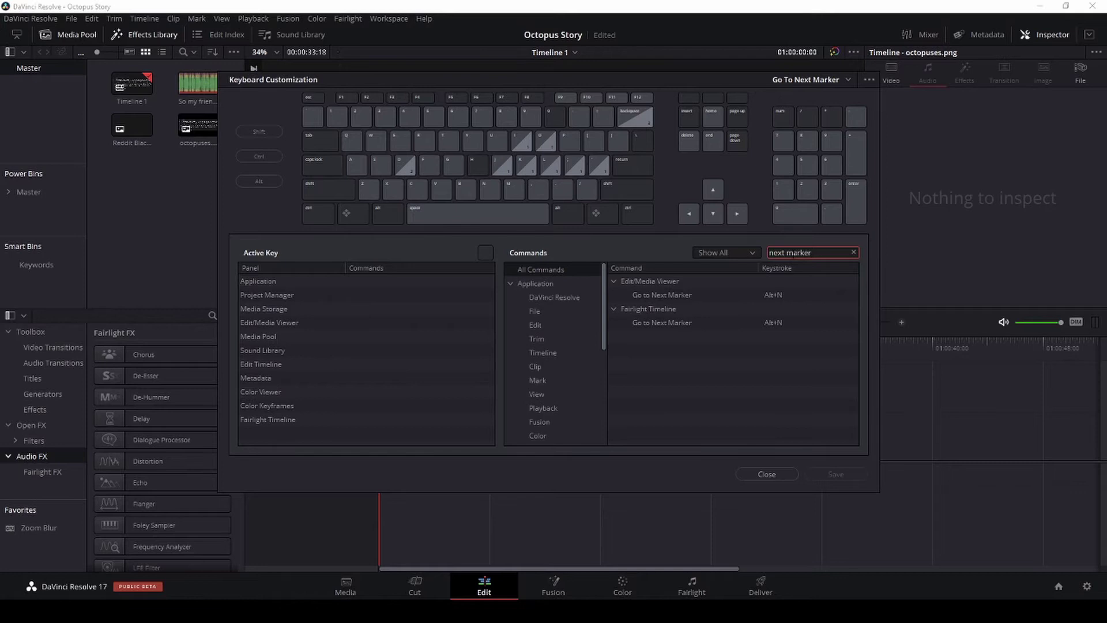
mouse_move(673, 297)
click(791, 293)
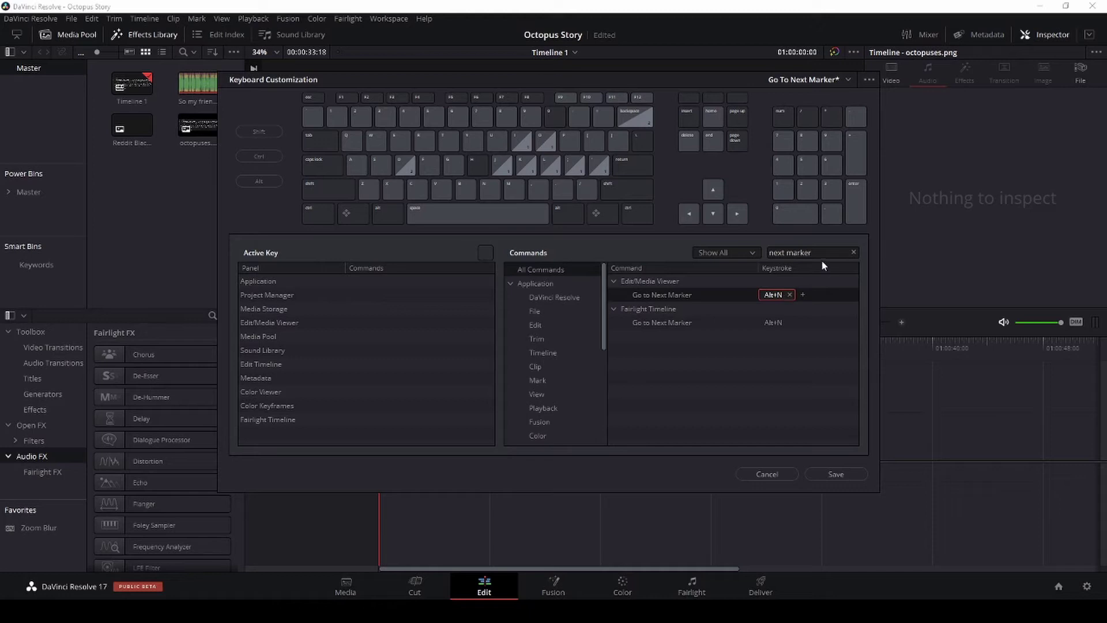
click(854, 252)
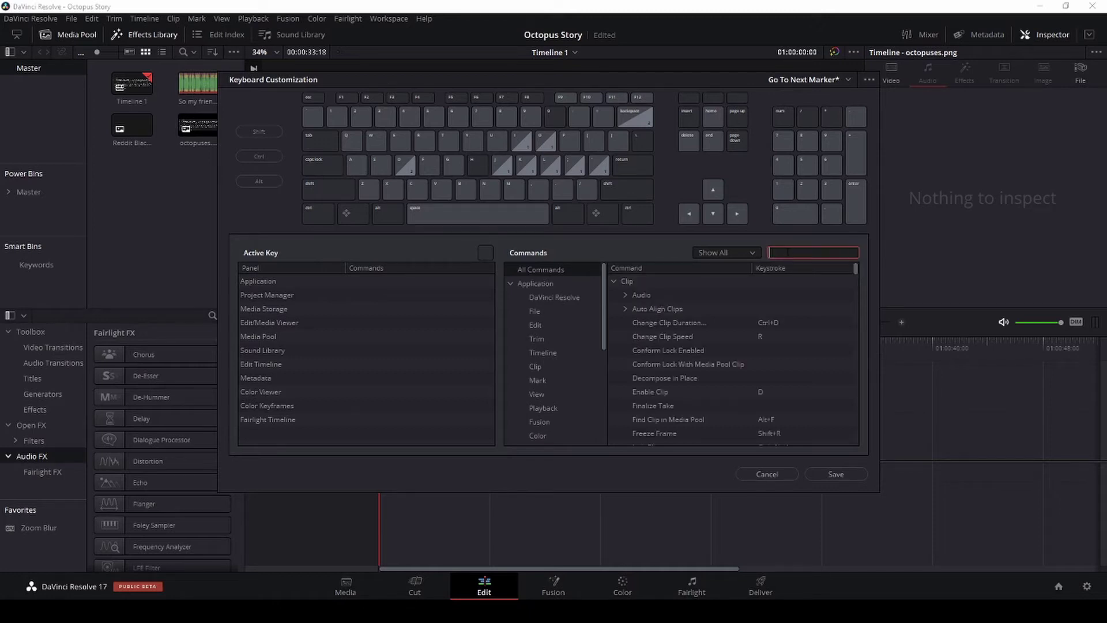
Reassign Alt+P to Edit/Media Viewer's Go to Previous Marker and save the keyboard settings.
text(pre)
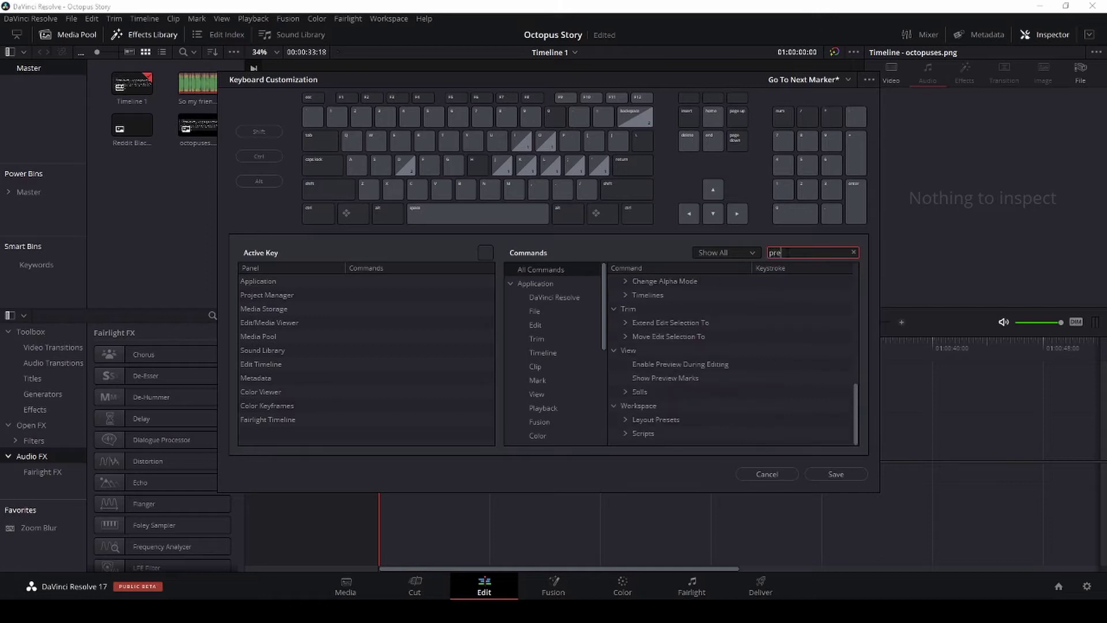
text(vious ma)
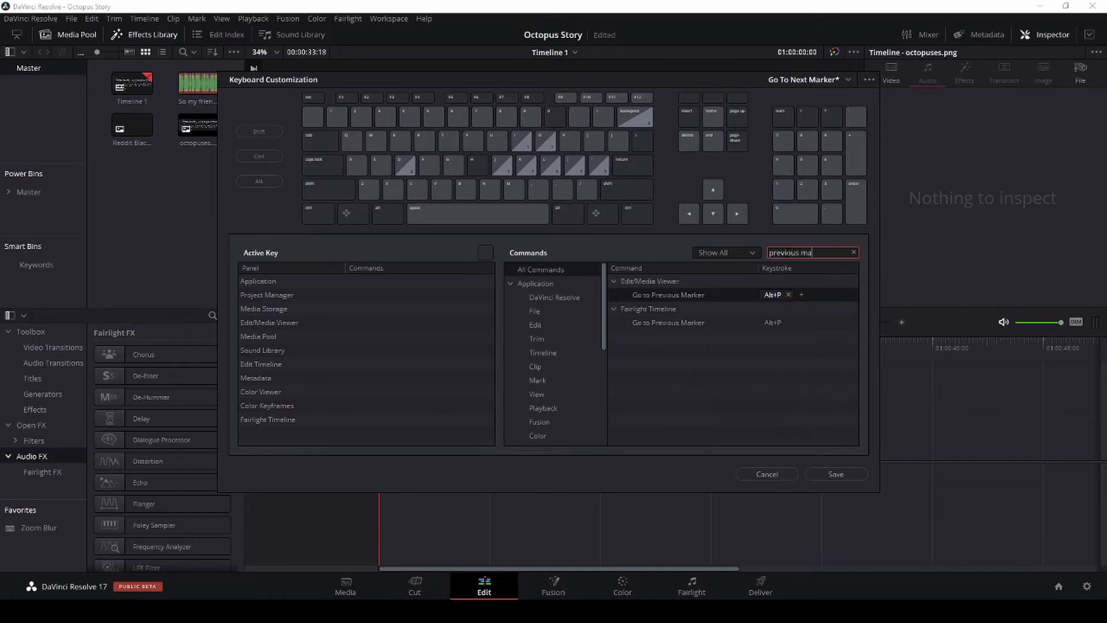
text(rker)
click(789, 294)
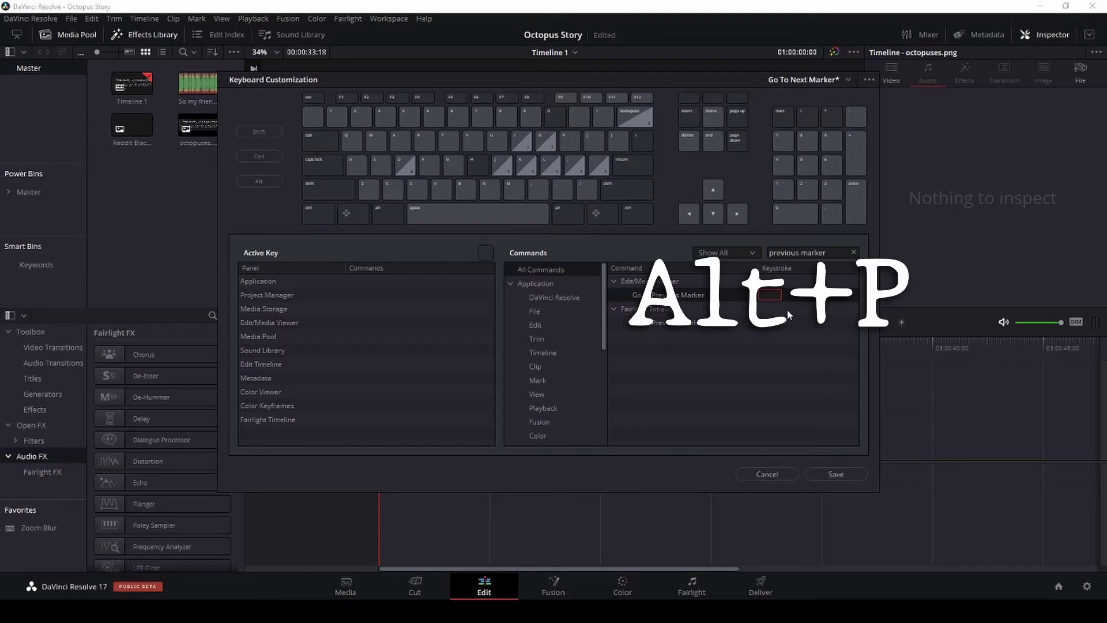
key(alt+p)
click(836, 473)
click(777, 474)
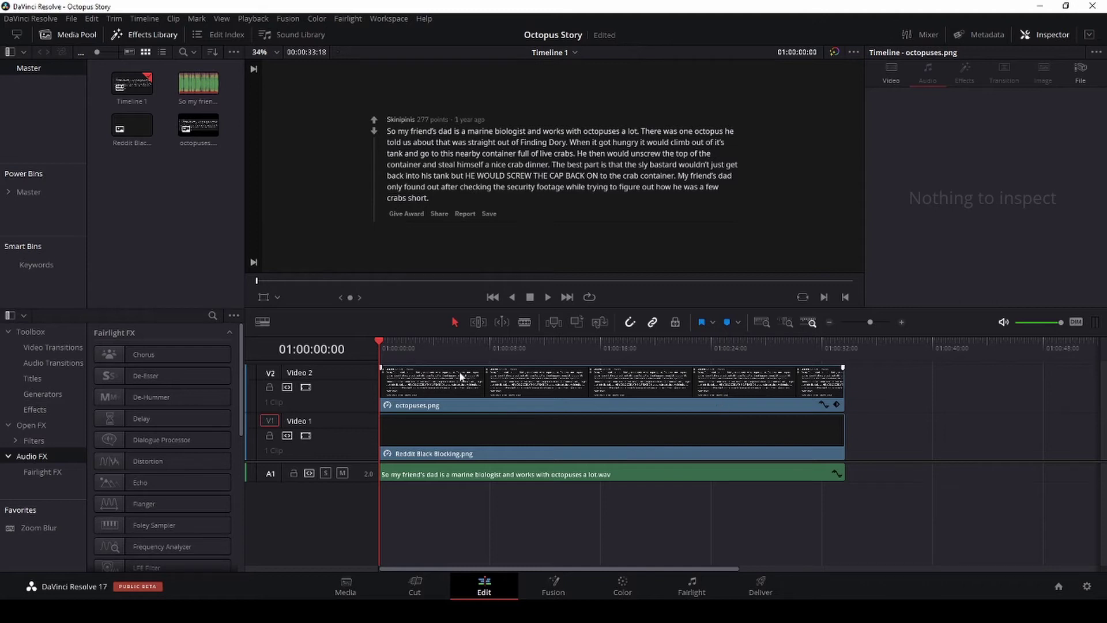
Select the octopuses.png clip on Video 2 to show its Transform, Cropping and Composite settings.
click(581, 388)
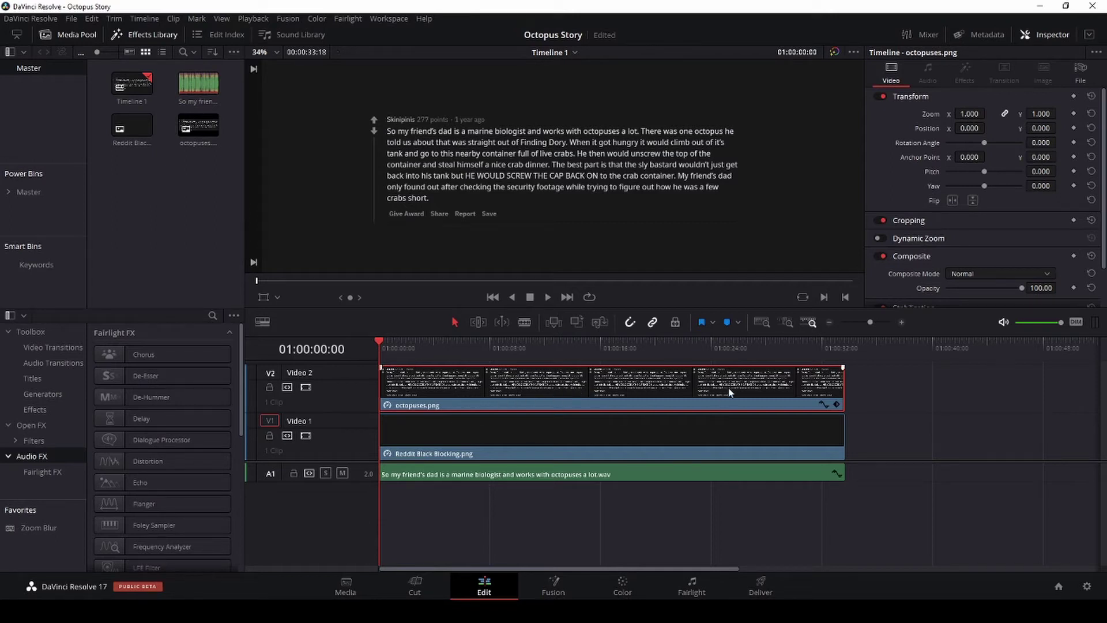
click(601, 440)
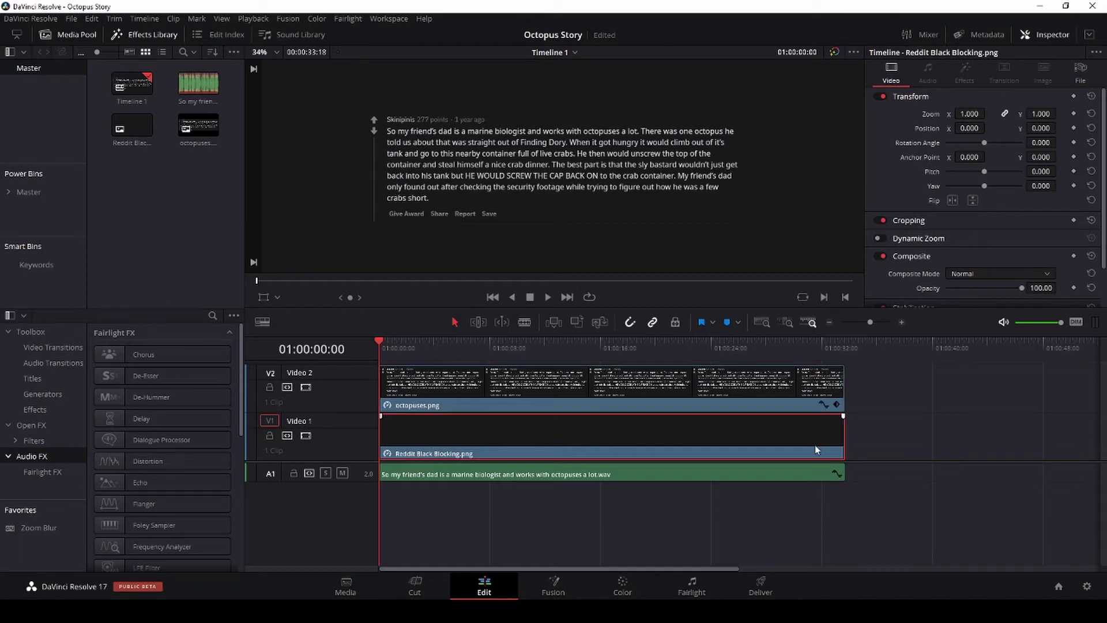
click(560, 471)
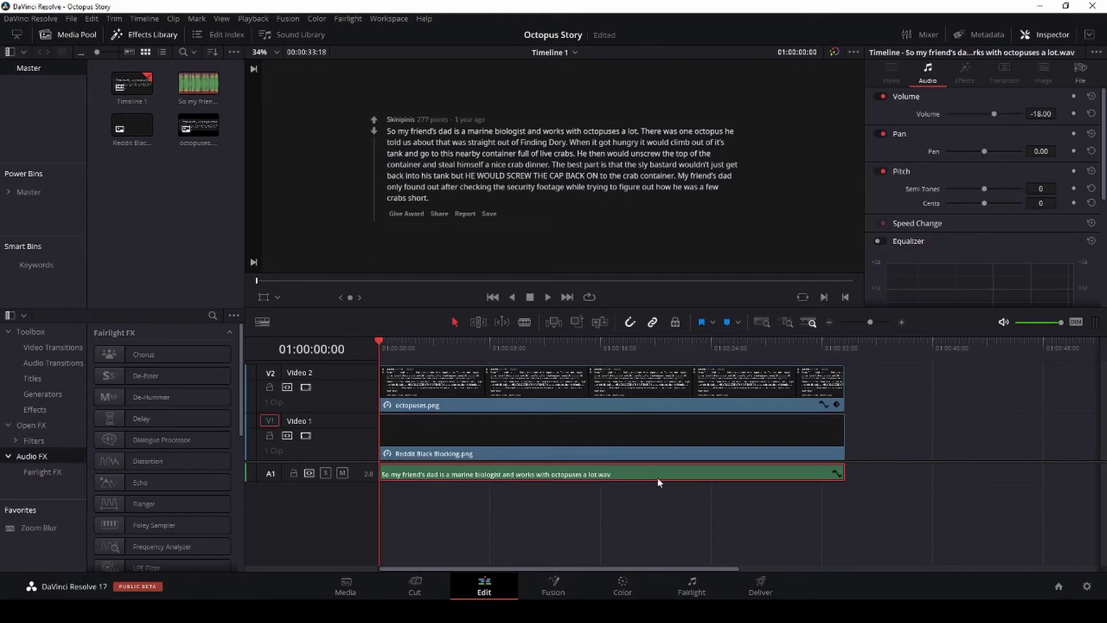
click(861, 407)
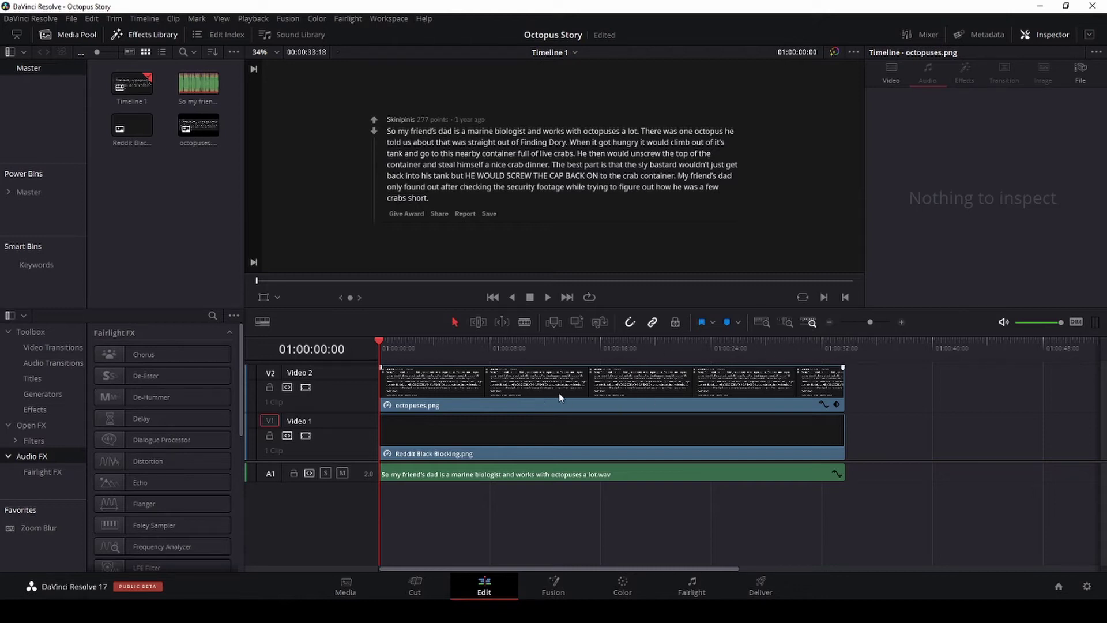
click(570, 403)
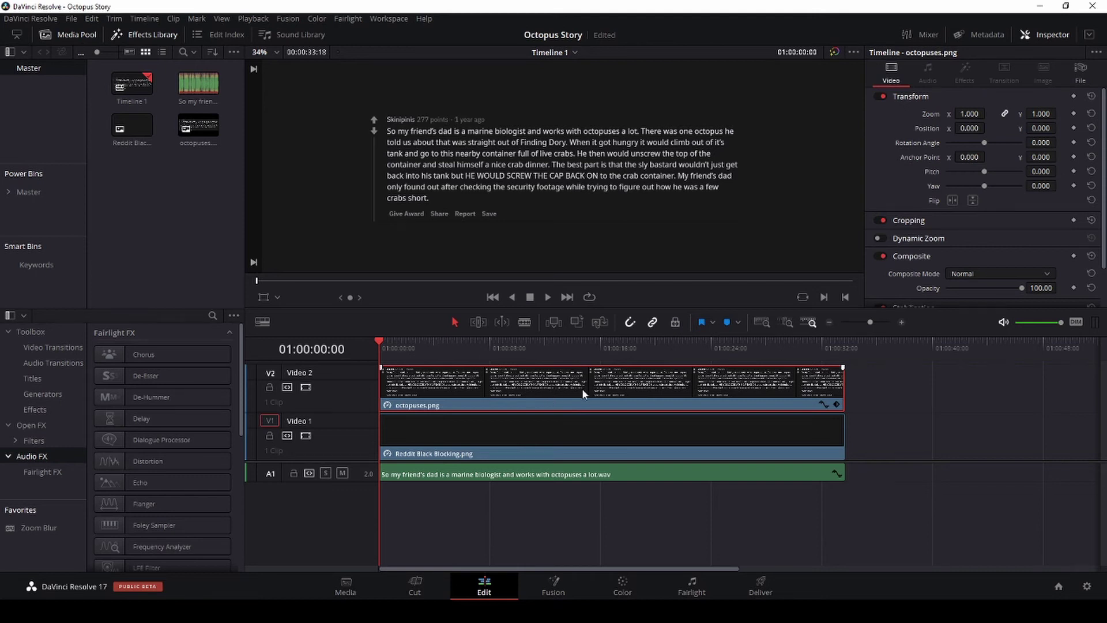
key(l)
Play the timeline and add markers at five break points along octopuses.png, the last near its end.
key(space)
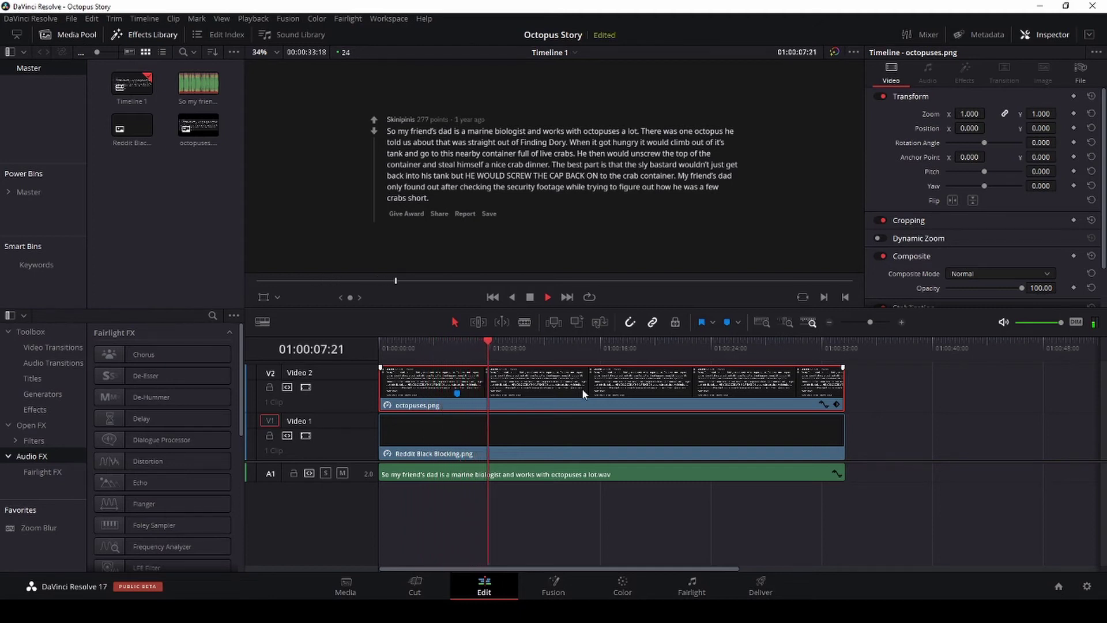
key(m)
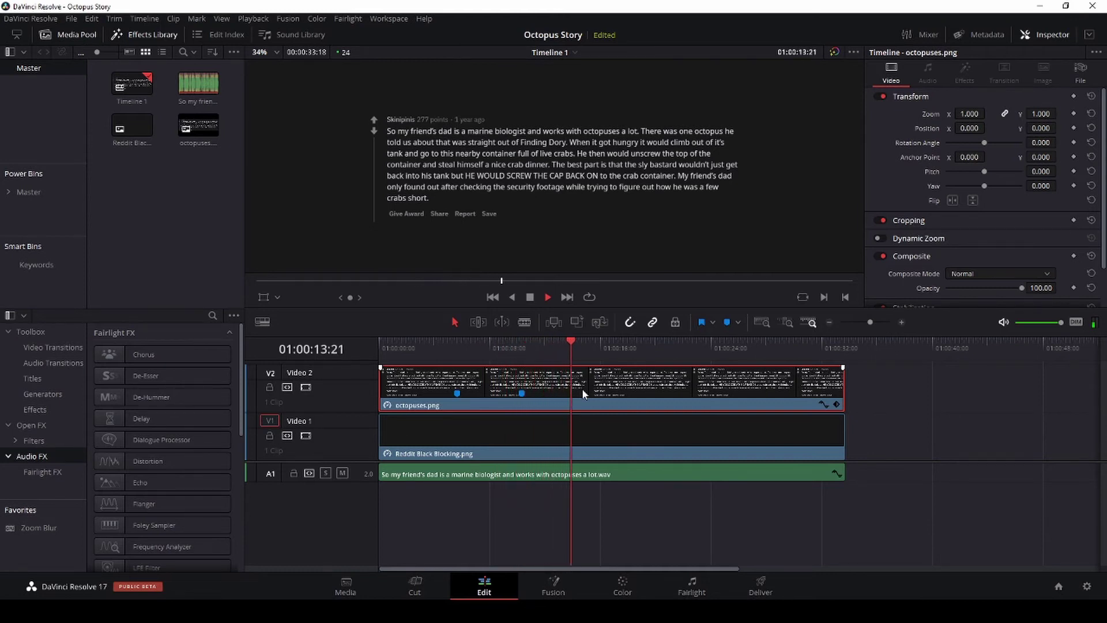
key(m)
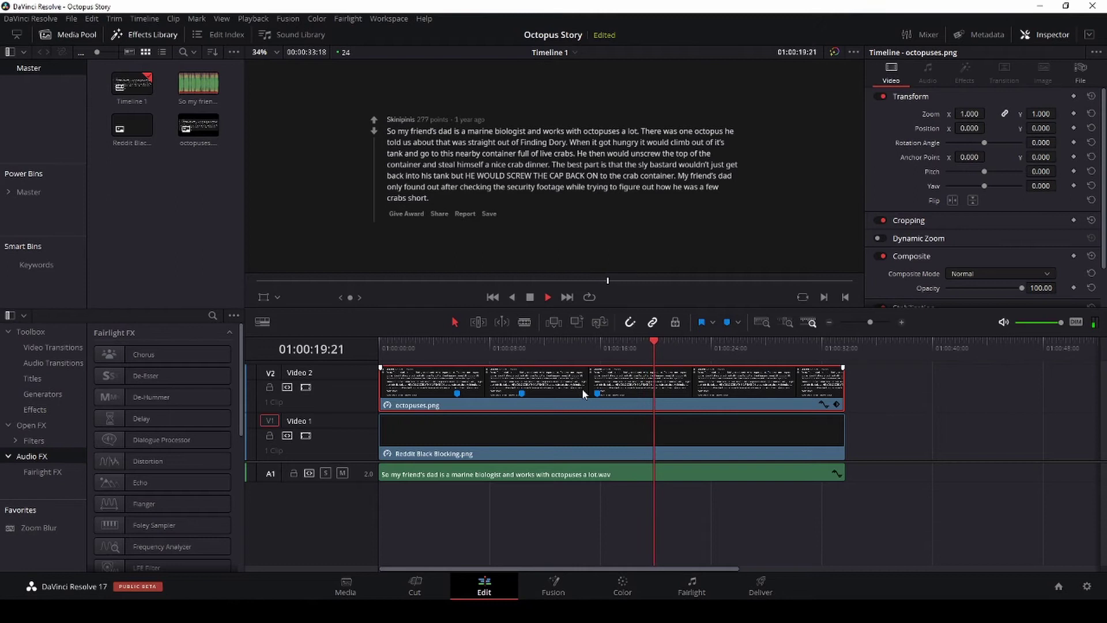
key(m)
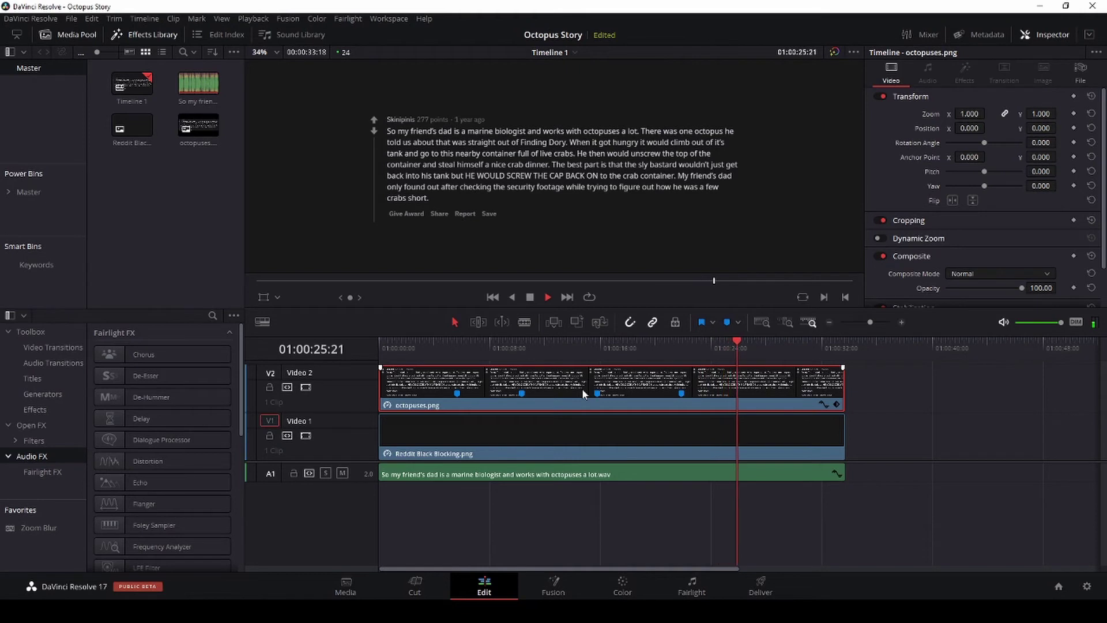
key(m)
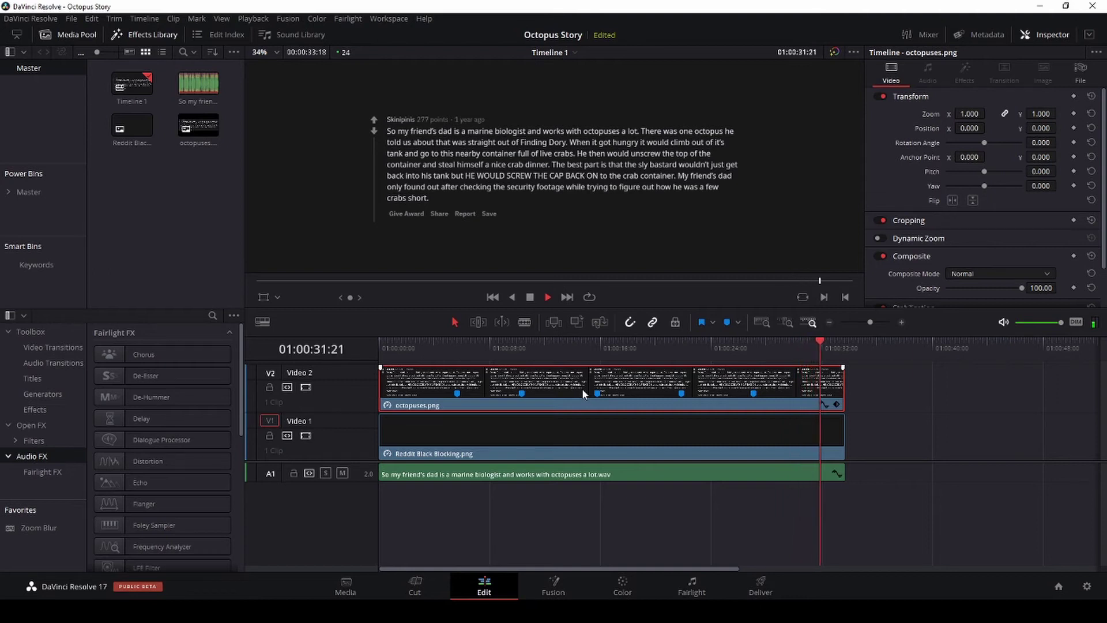
key(m)
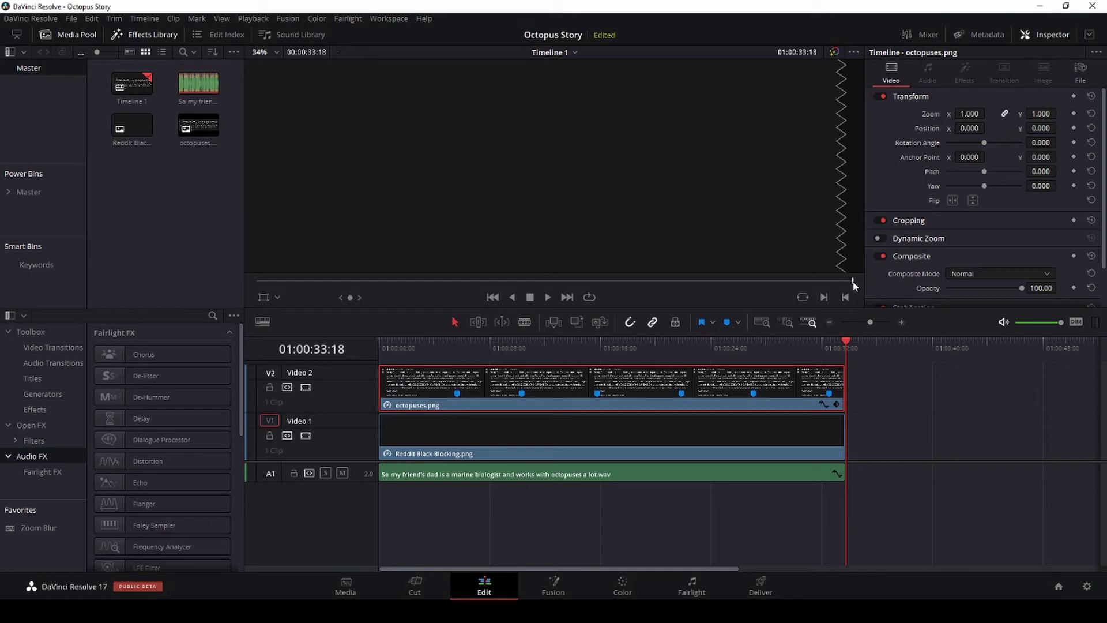
key(Left)
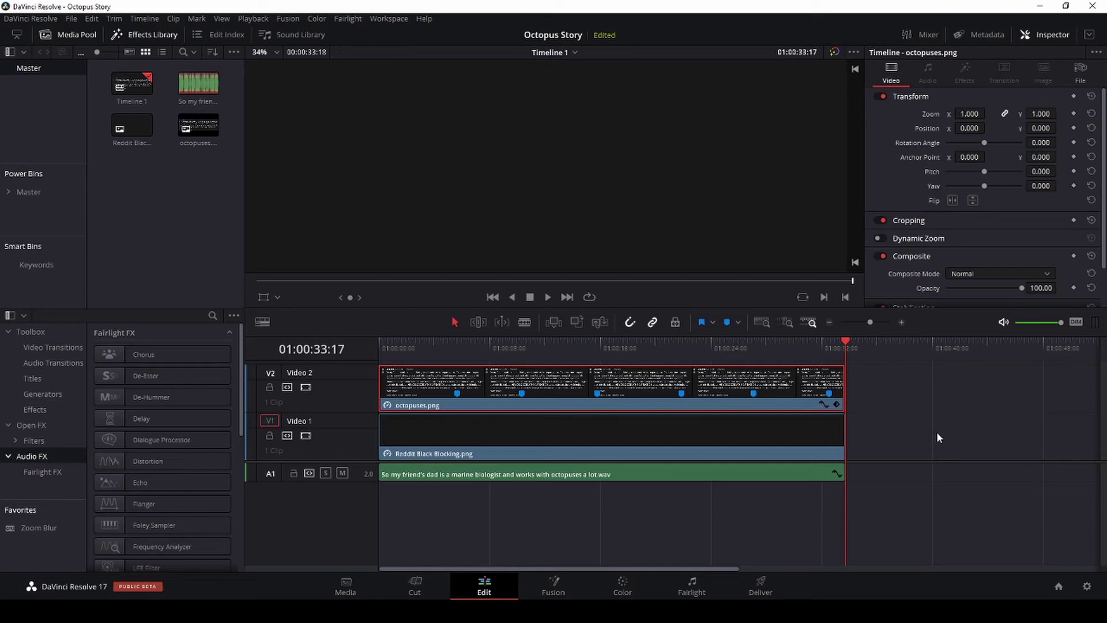
Split the octopuses.png clip on Video 2 at Marker 6 and Marker 5.
key(shift+Up)
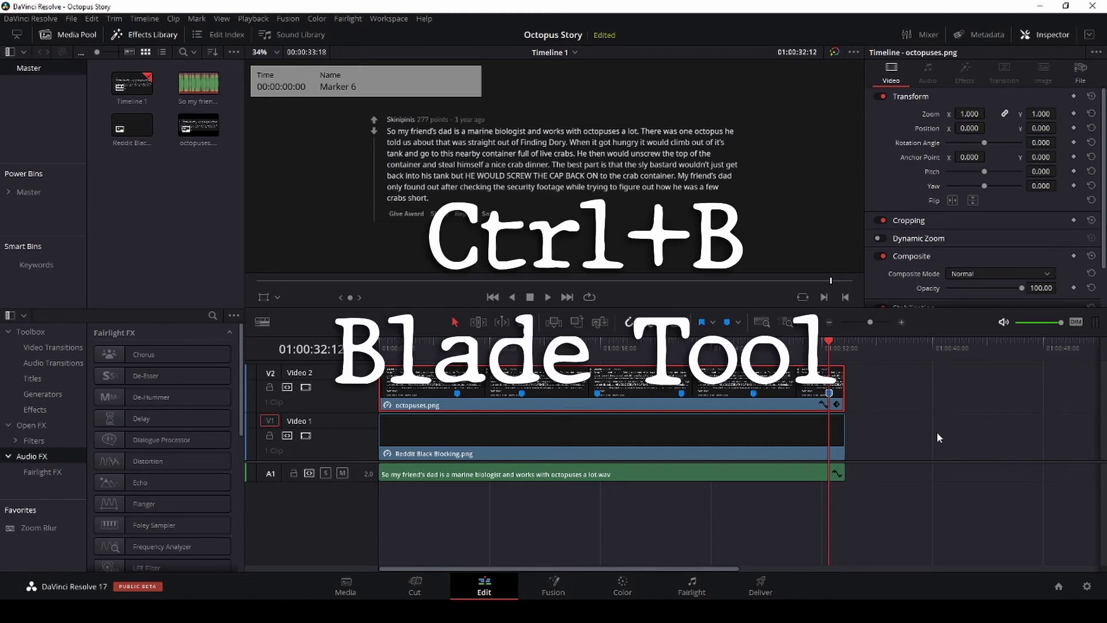
key(ctrl+b)
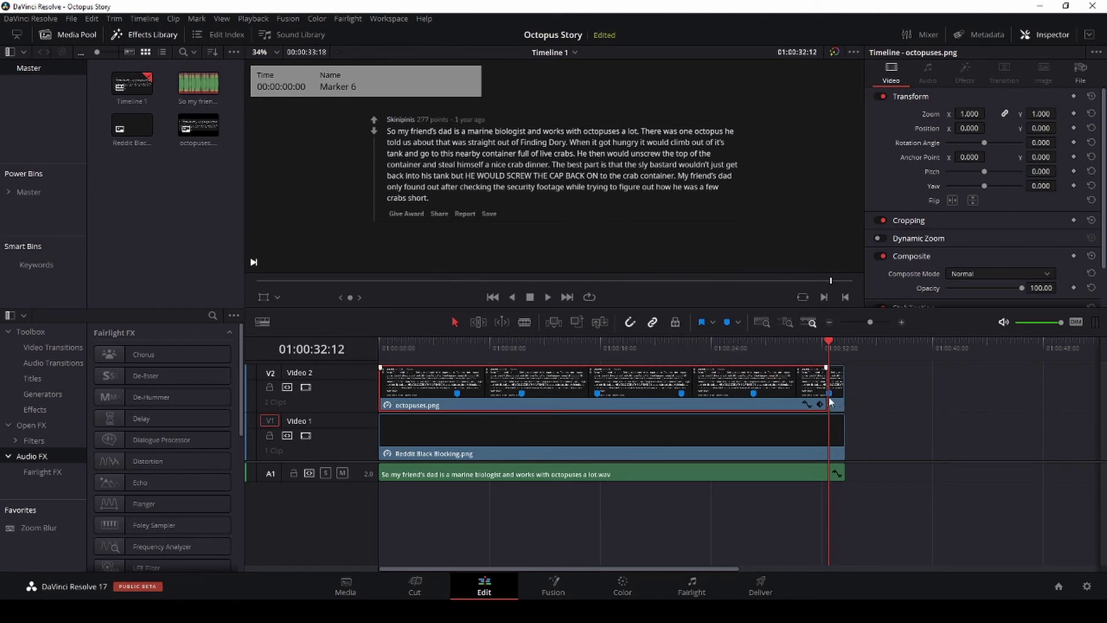
key(alt+p)
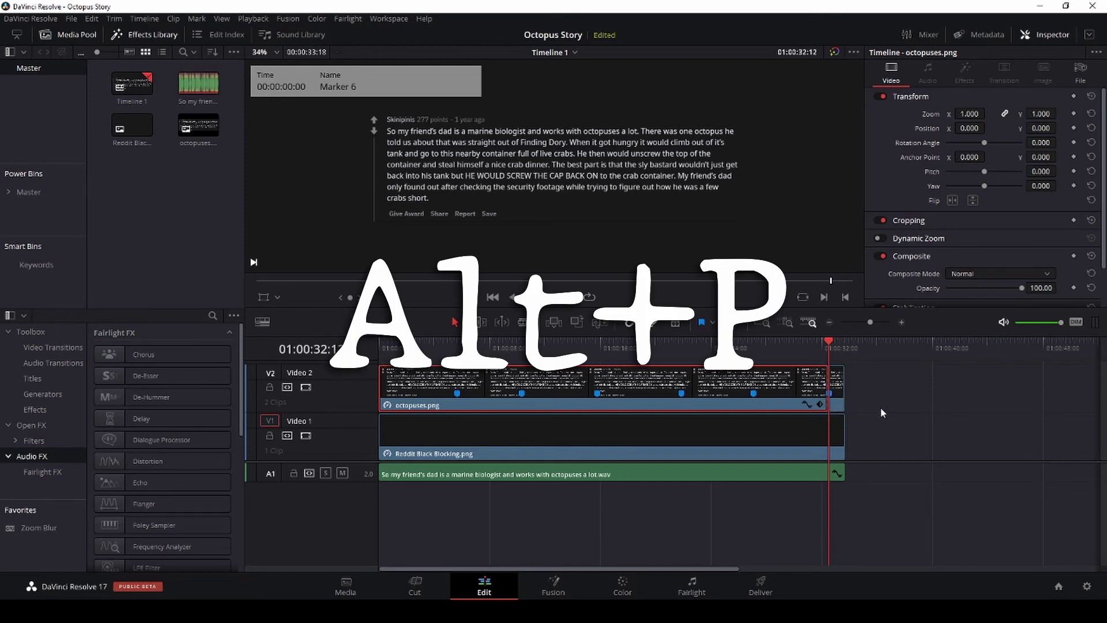
key(shift+Up)
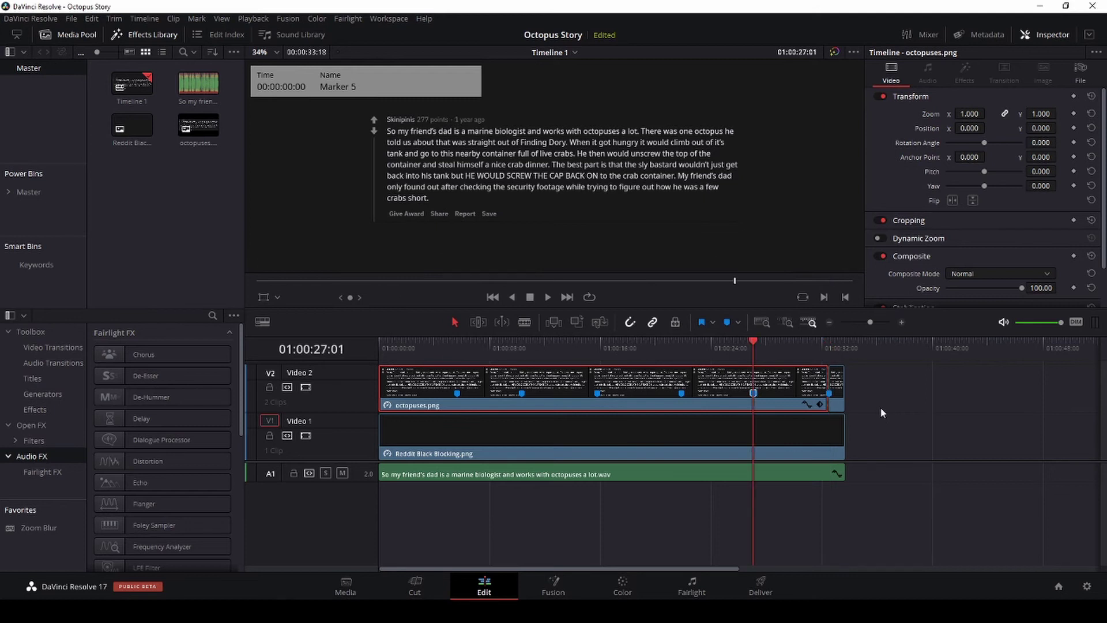
key(ctrl+backslash)
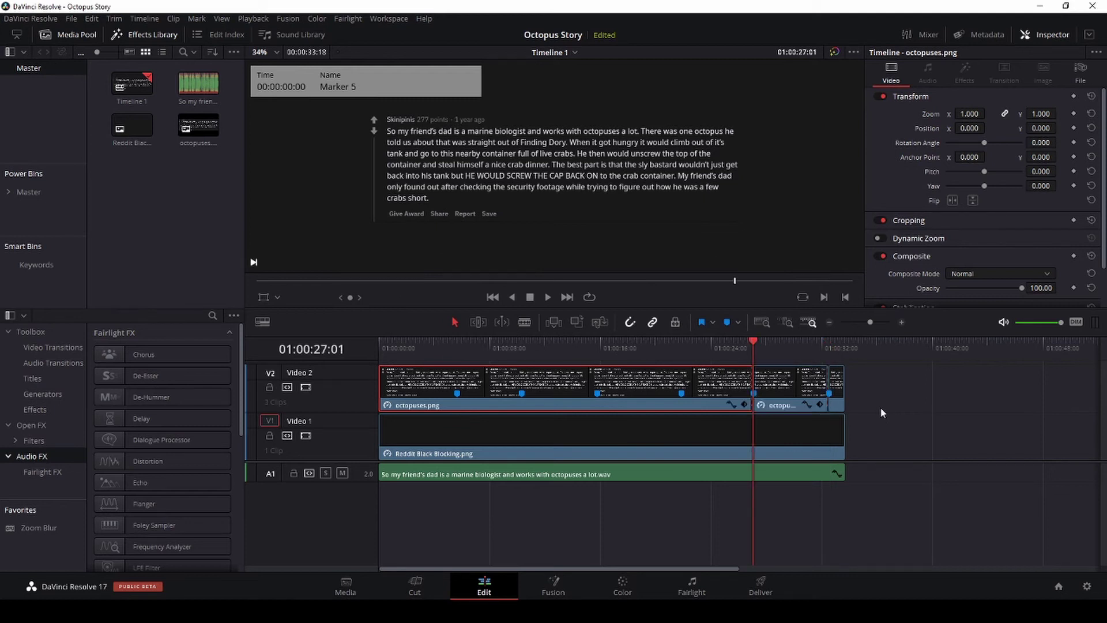
Split the clip at Markers 4, 3, 2 and 1, working backward.
key(shift+Up)
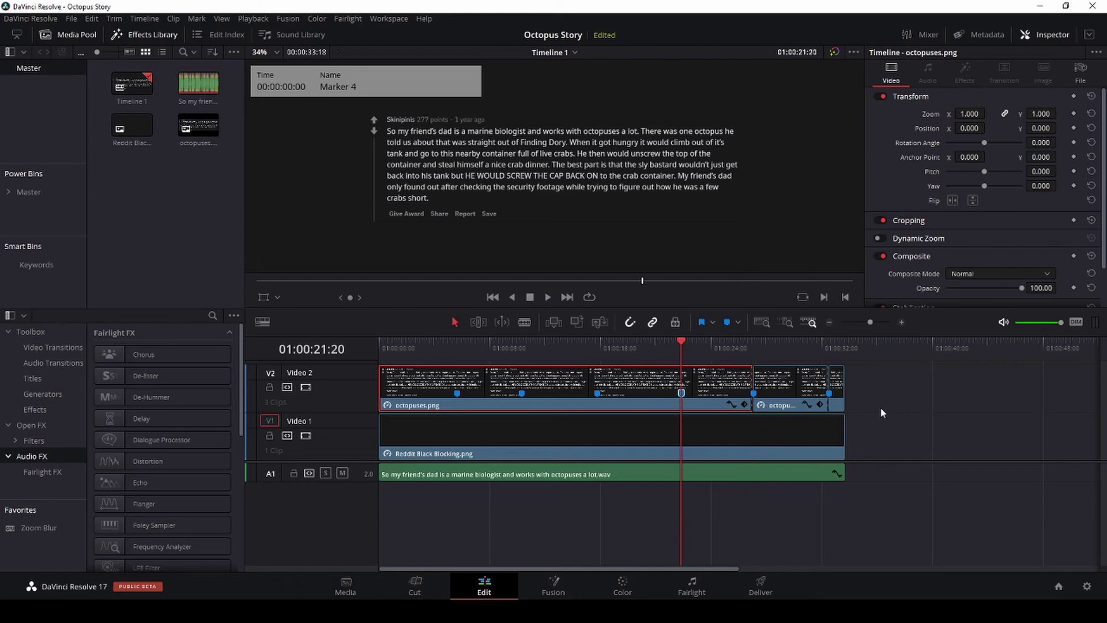
key(ctrl+backslash)
key(shift+Up)
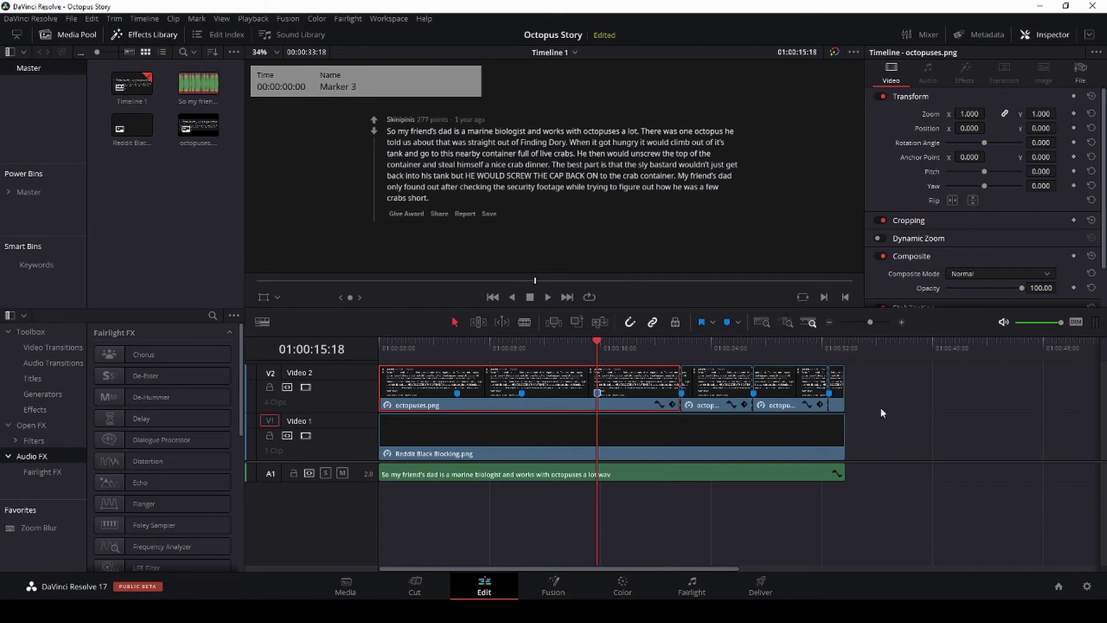
key(ctrl+backslash)
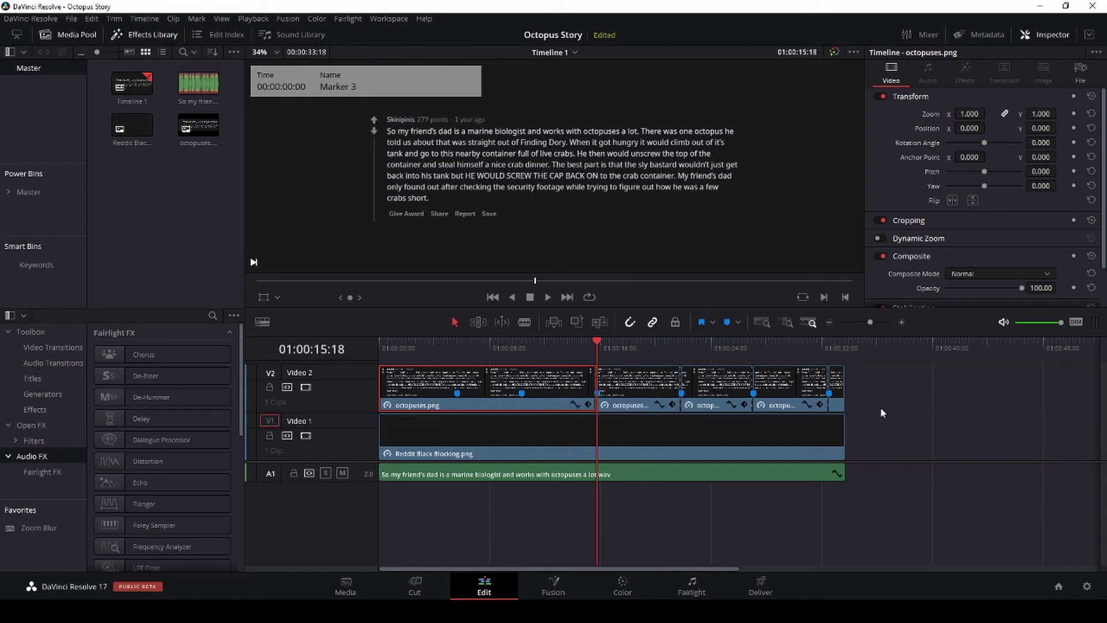
key(shift+Up)
key(ctrl+backslash)
key(shift+Up)
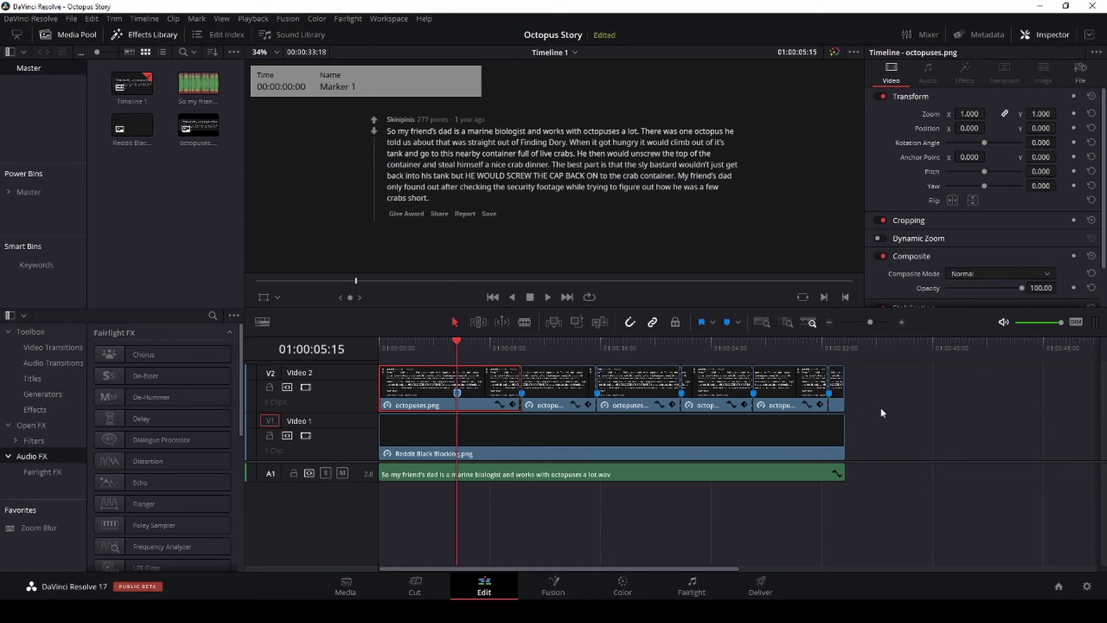
key(ctrl+backslash)
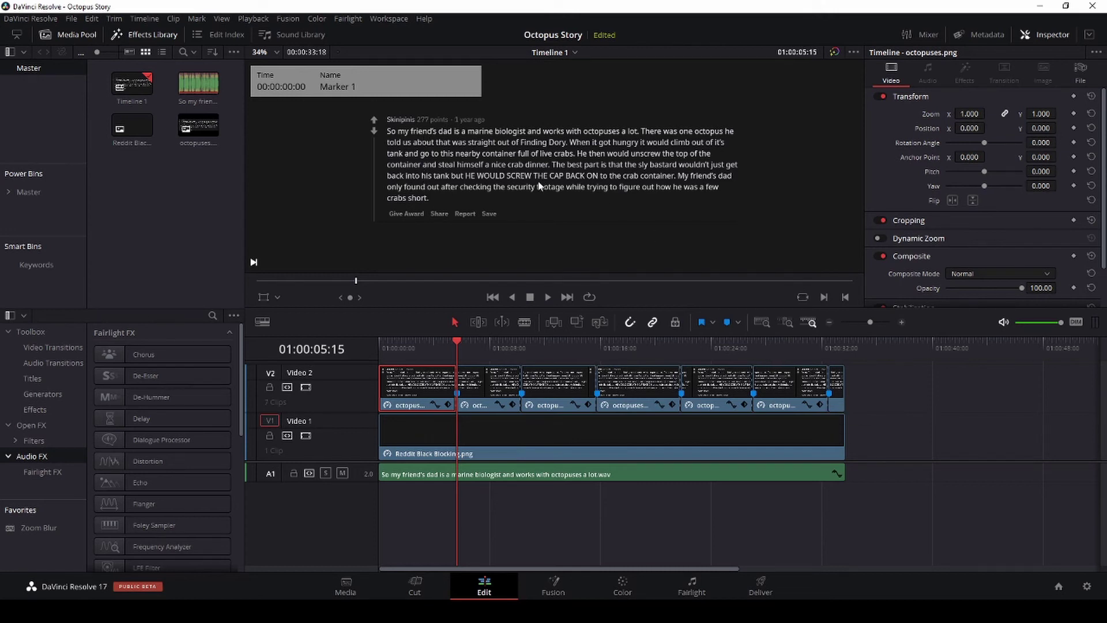
click(418, 345)
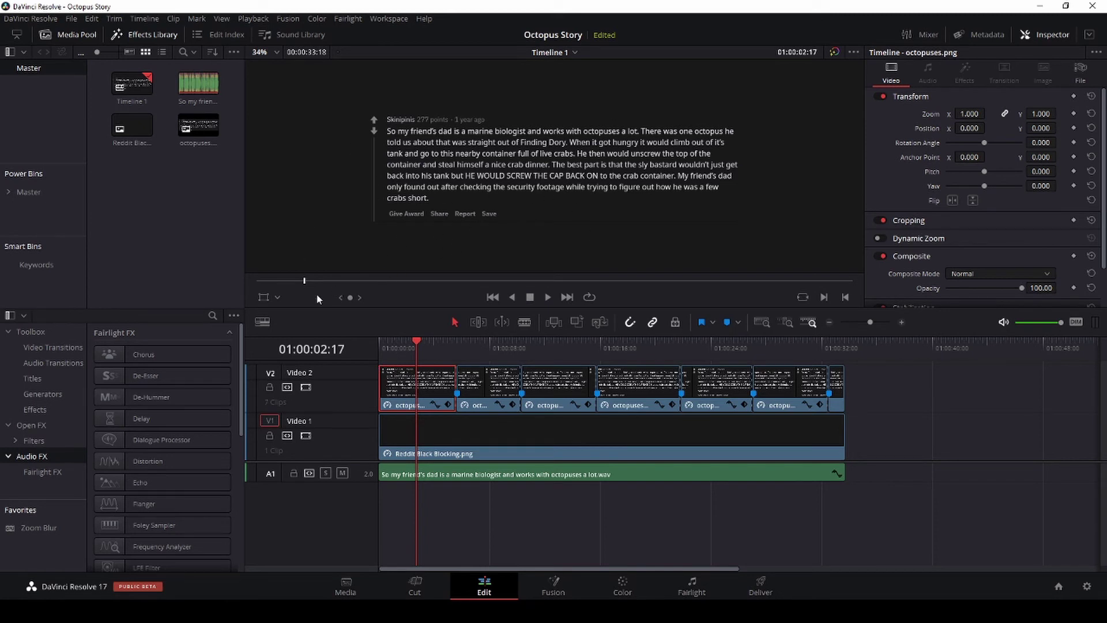
click(277, 297)
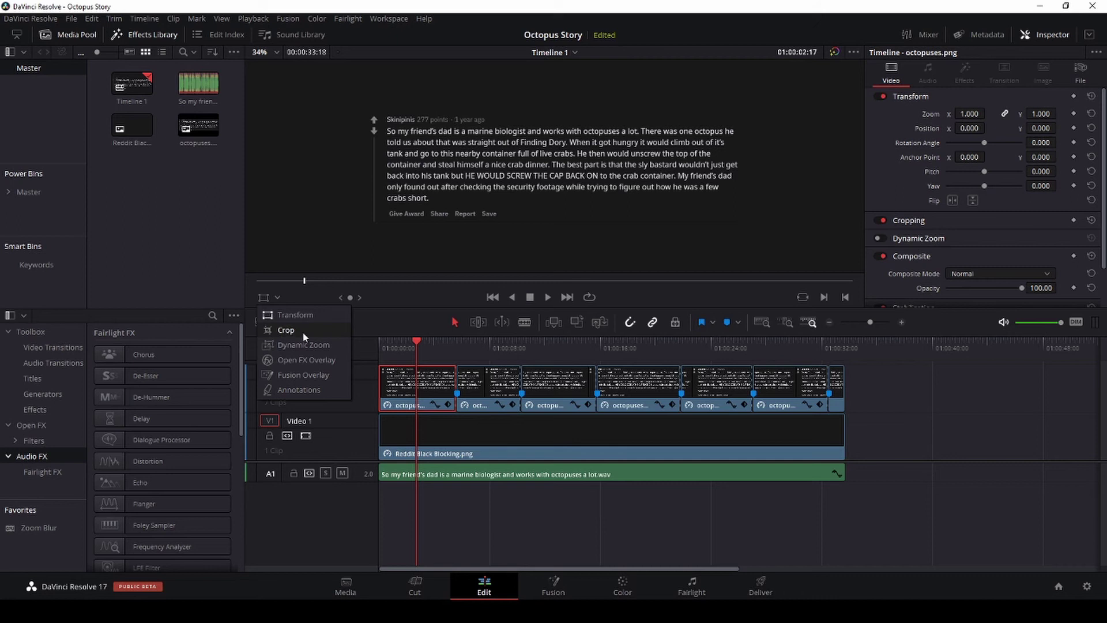
Use the viewer's Crop overlay to crop the first clip up to one line of comment text.
click(287, 331)
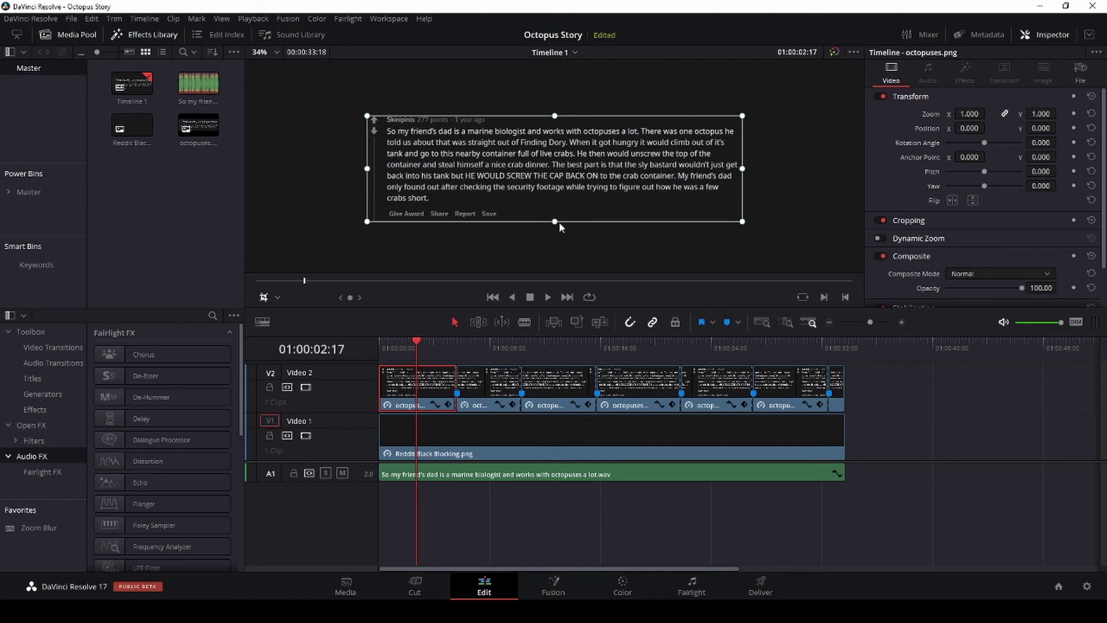
drag(556, 225, 555, 136)
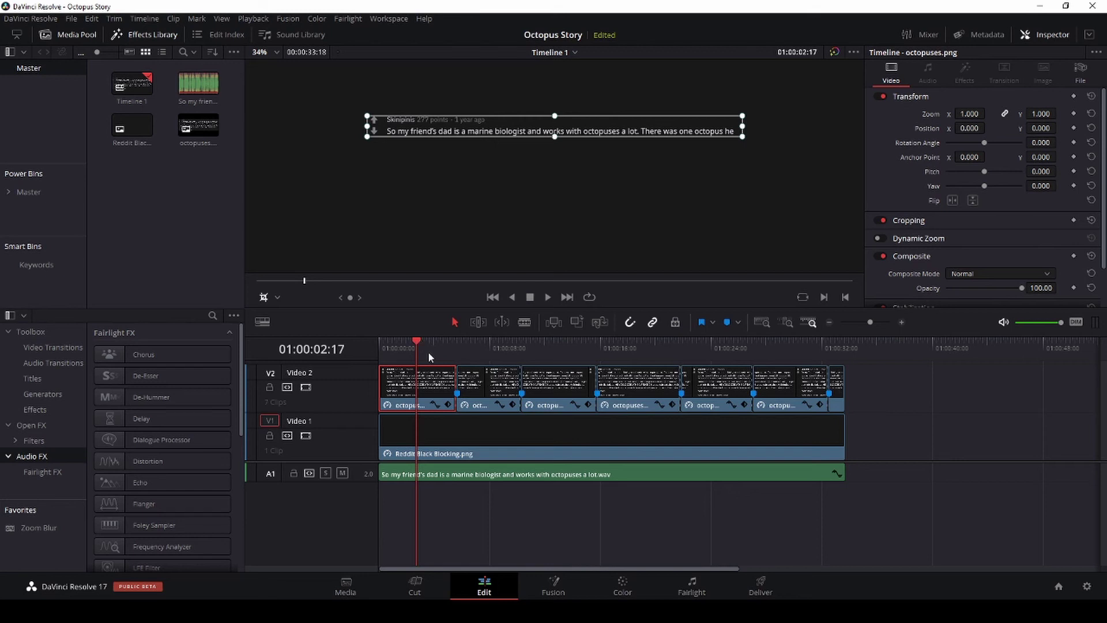
click(490, 345)
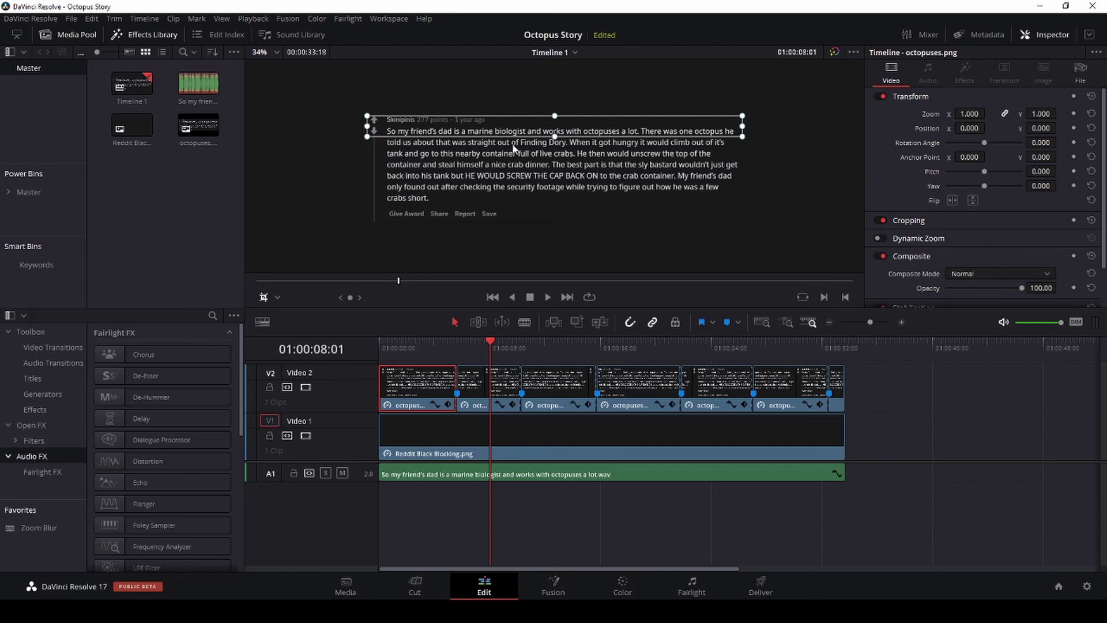
Crop the second and third clips to show two and three text lines.
click(484, 391)
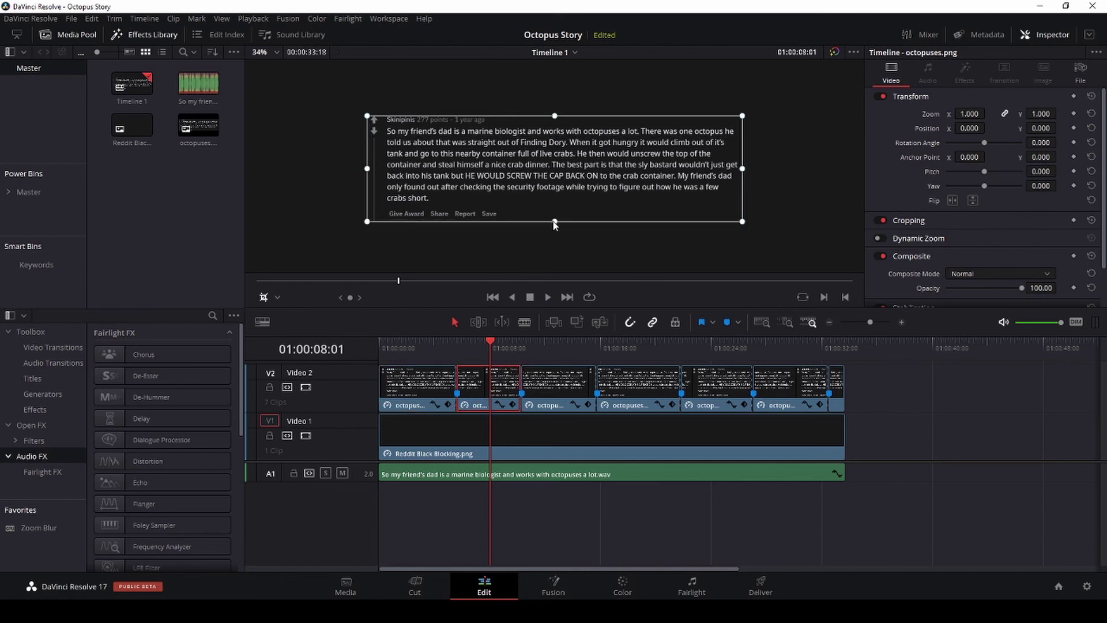
drag(555, 206, 556, 149)
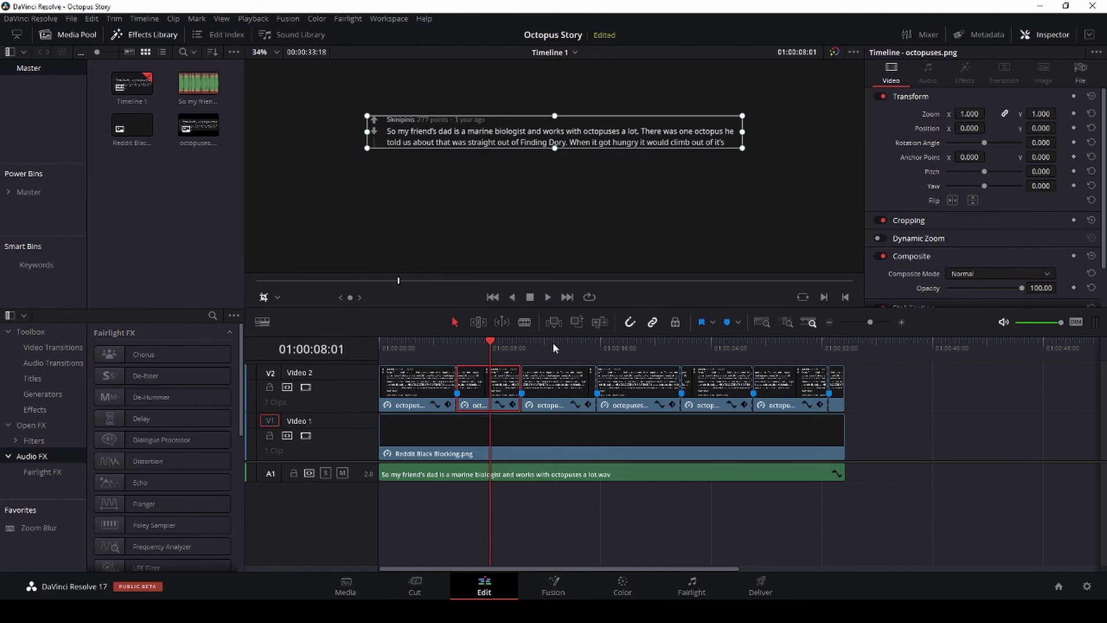
click(554, 346)
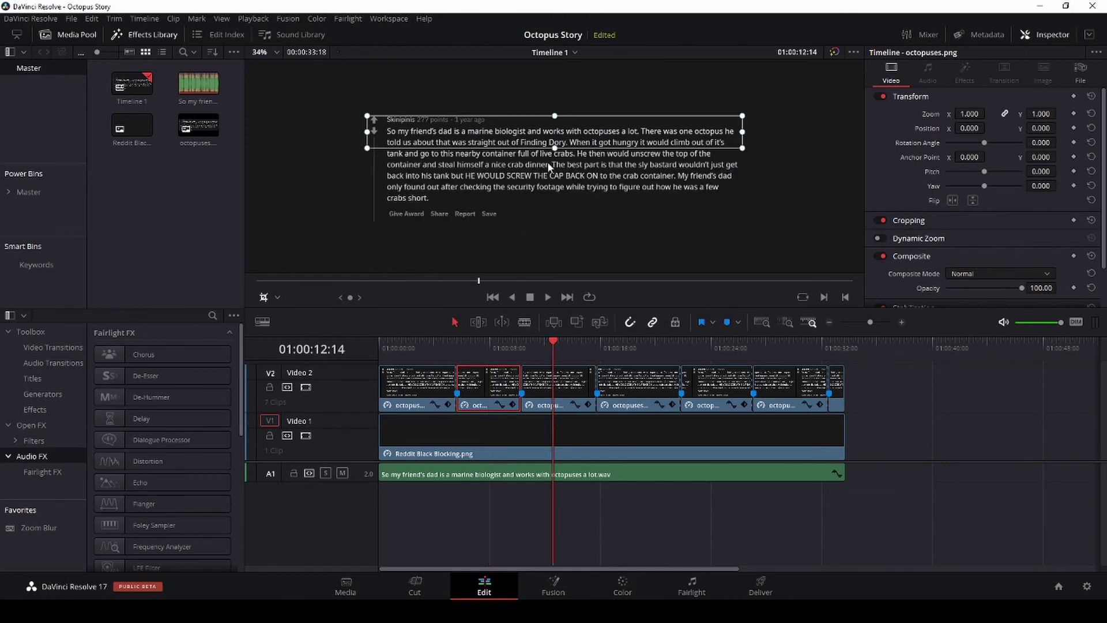
click(565, 387)
drag(555, 222, 552, 160)
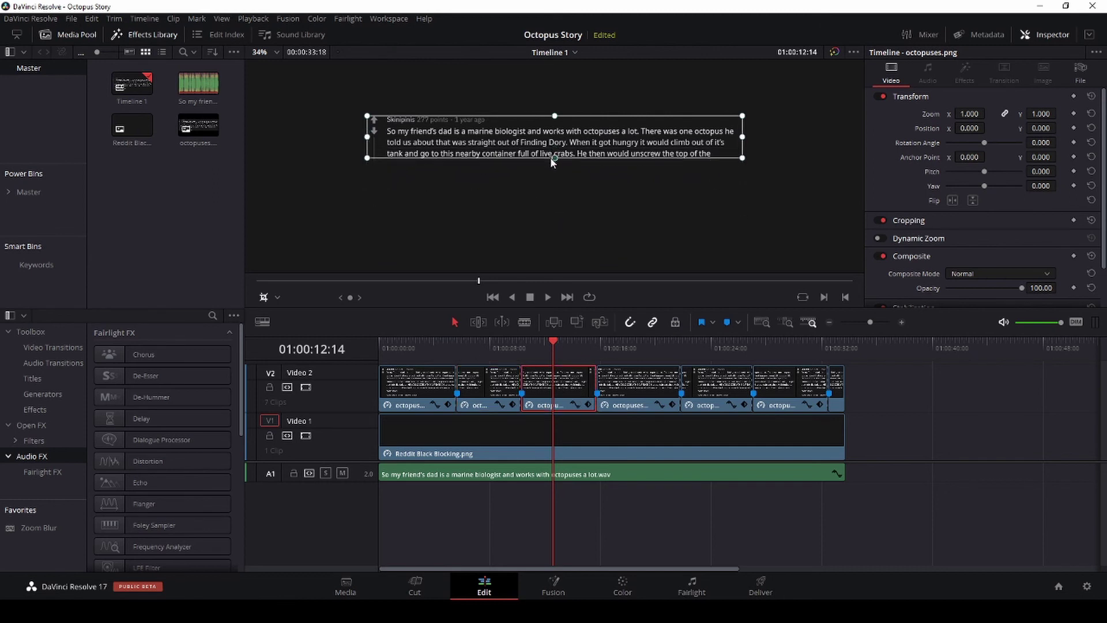
Crop the fourth and fifth clips to show four and five text lines.
click(637, 340)
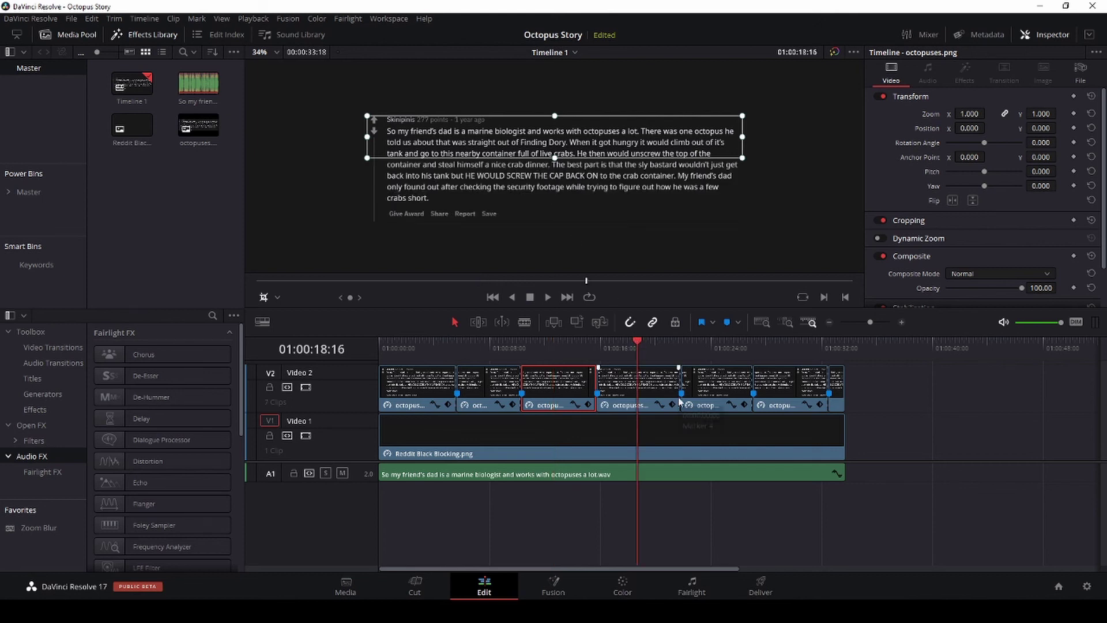
click(643, 383)
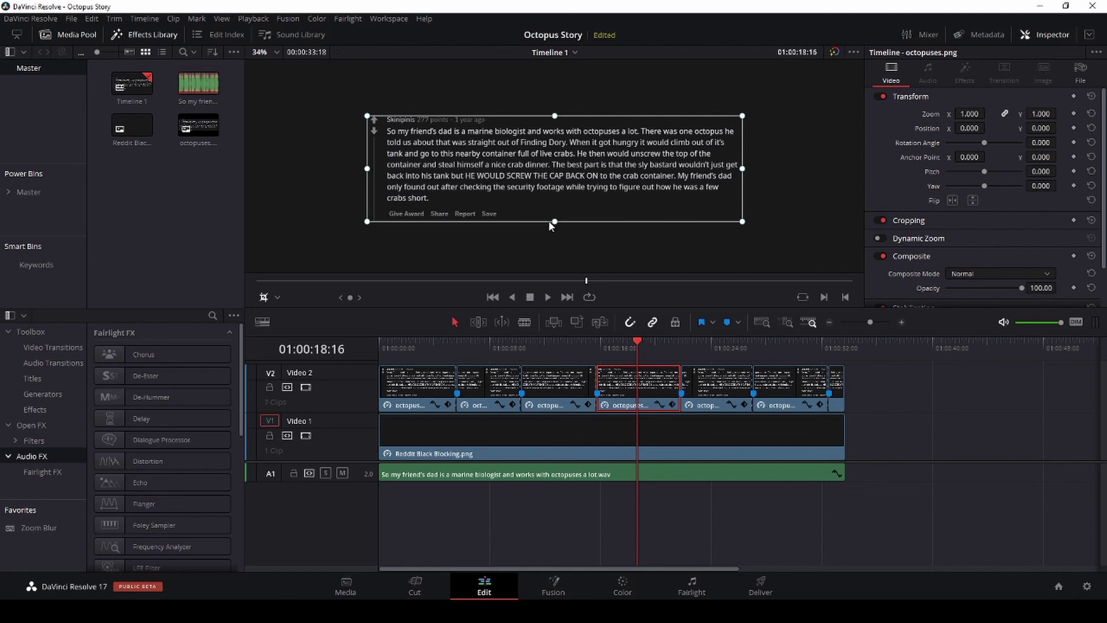
drag(554, 219, 554, 169)
click(711, 345)
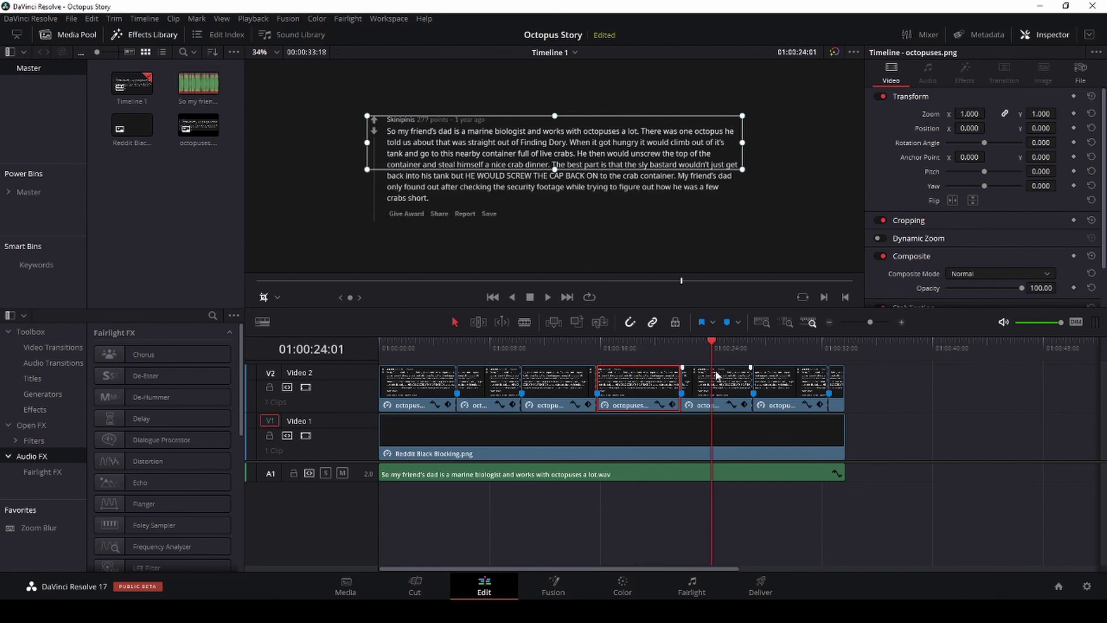
click(724, 383)
drag(554, 222, 550, 180)
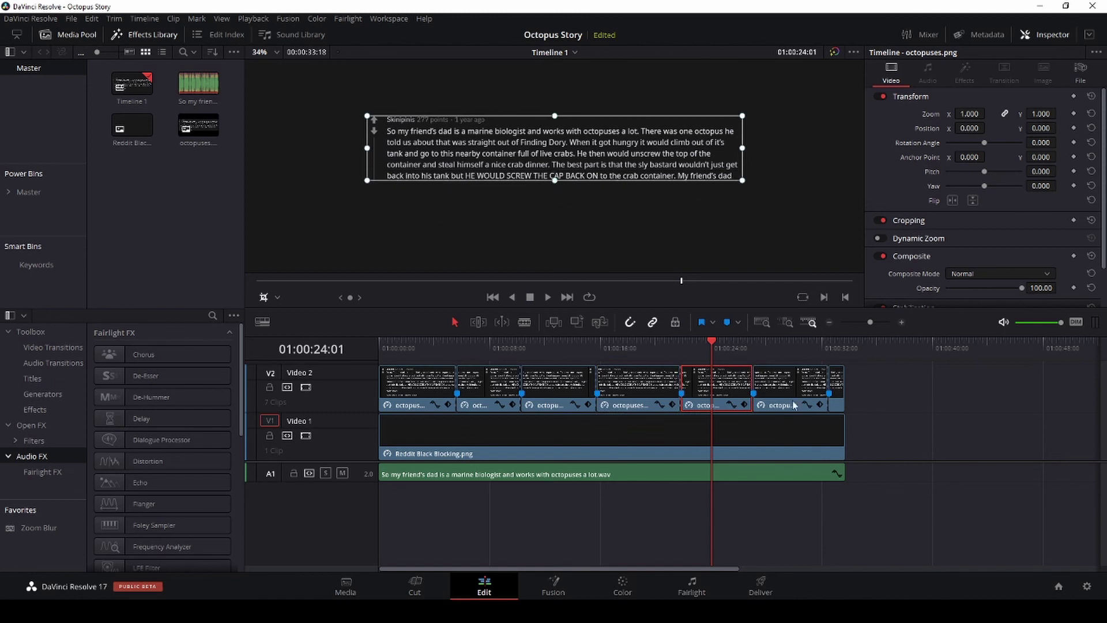
Crop the sixth clip to six text lines, leaving the last clip showing the full comment.
click(784, 343)
click(801, 384)
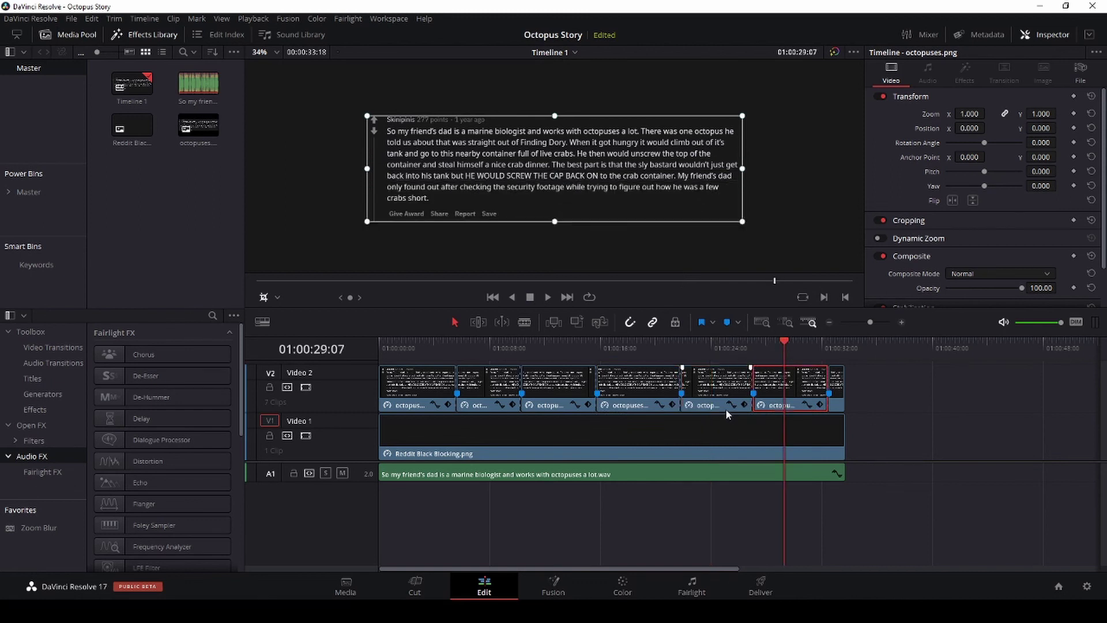
drag(554, 222, 558, 191)
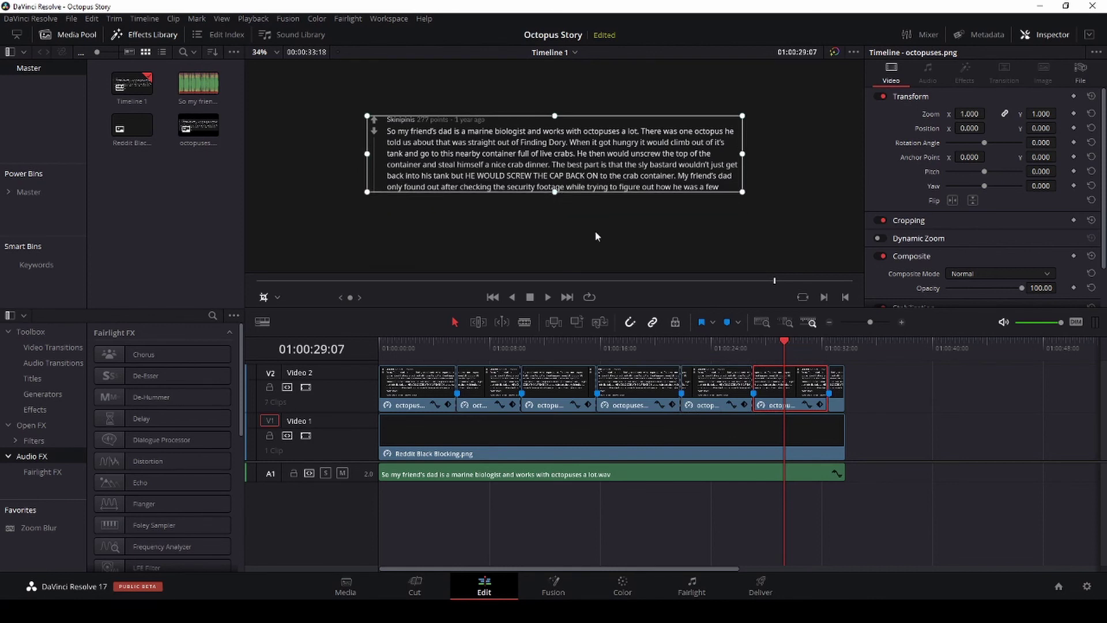
click(833, 344)
click(837, 382)
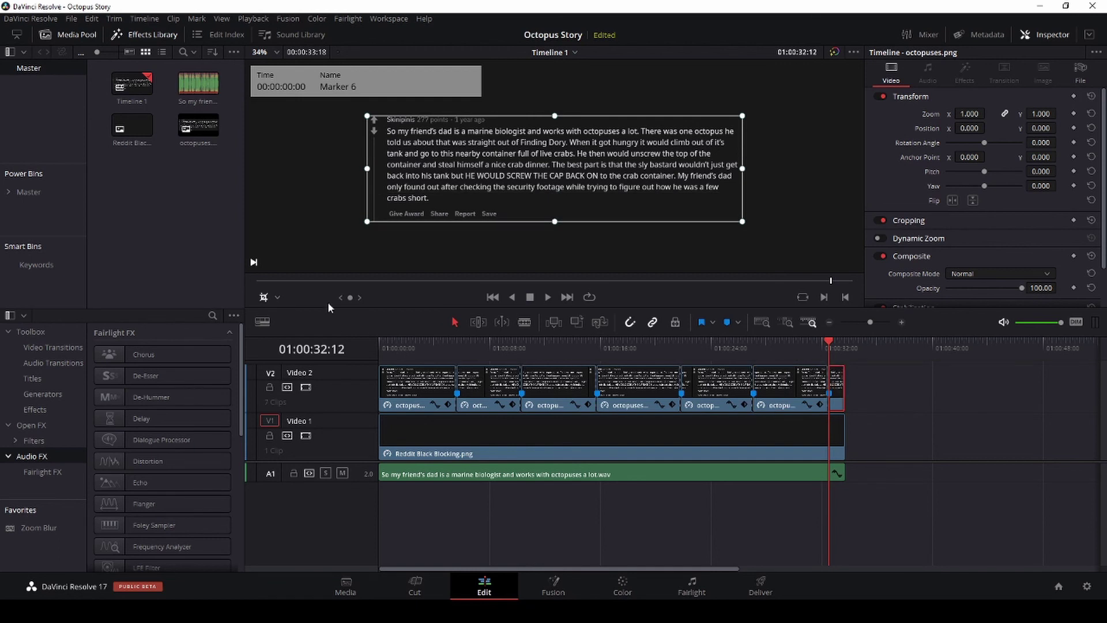
click(380, 345)
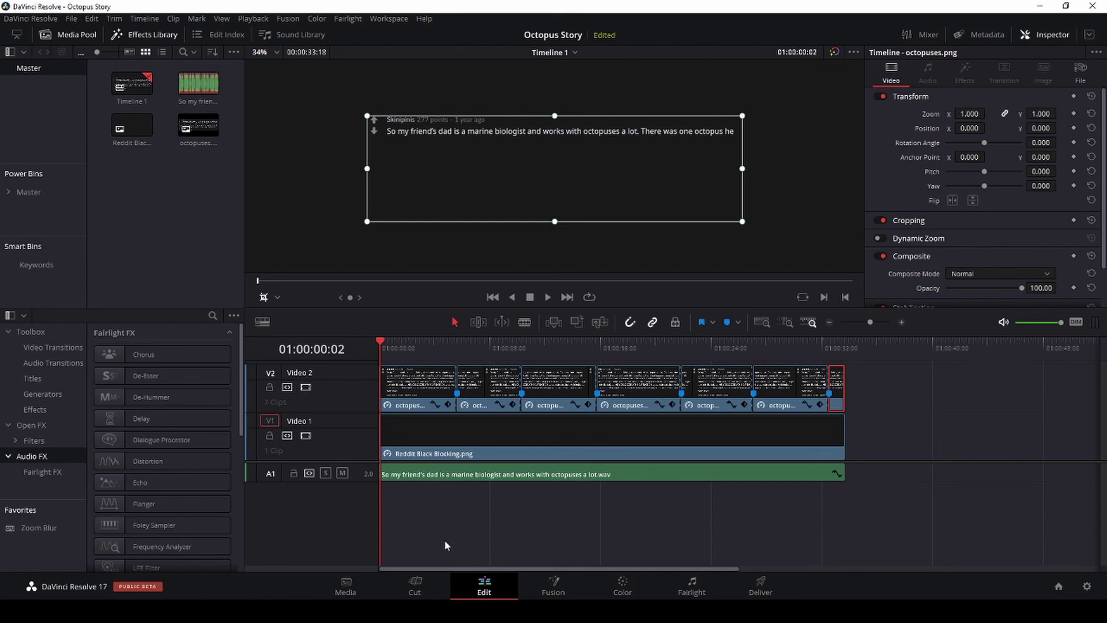
click(548, 296)
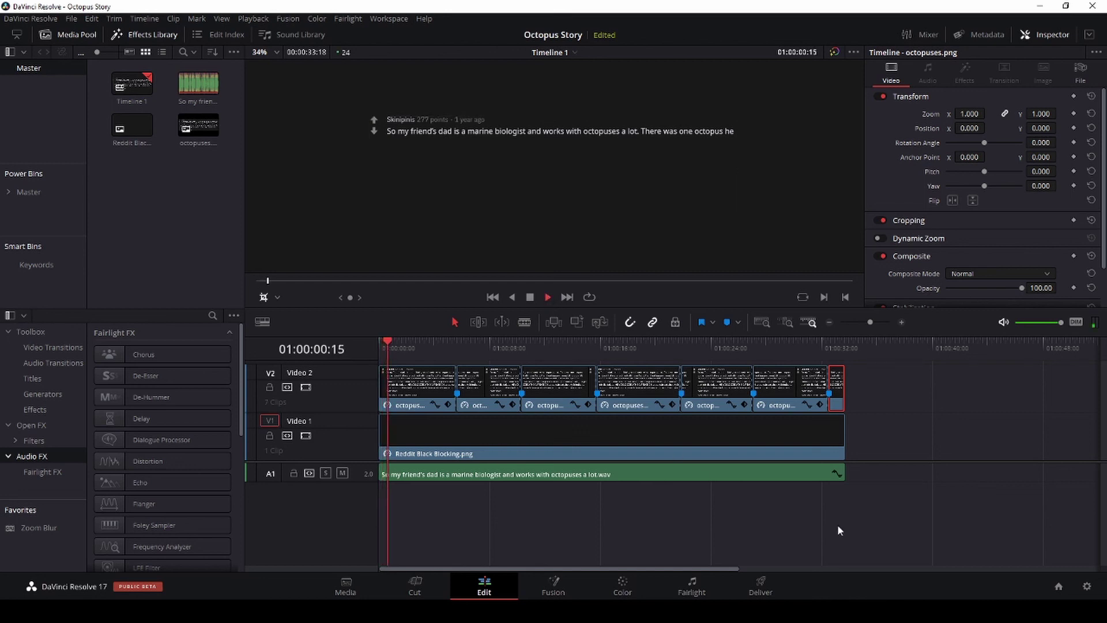